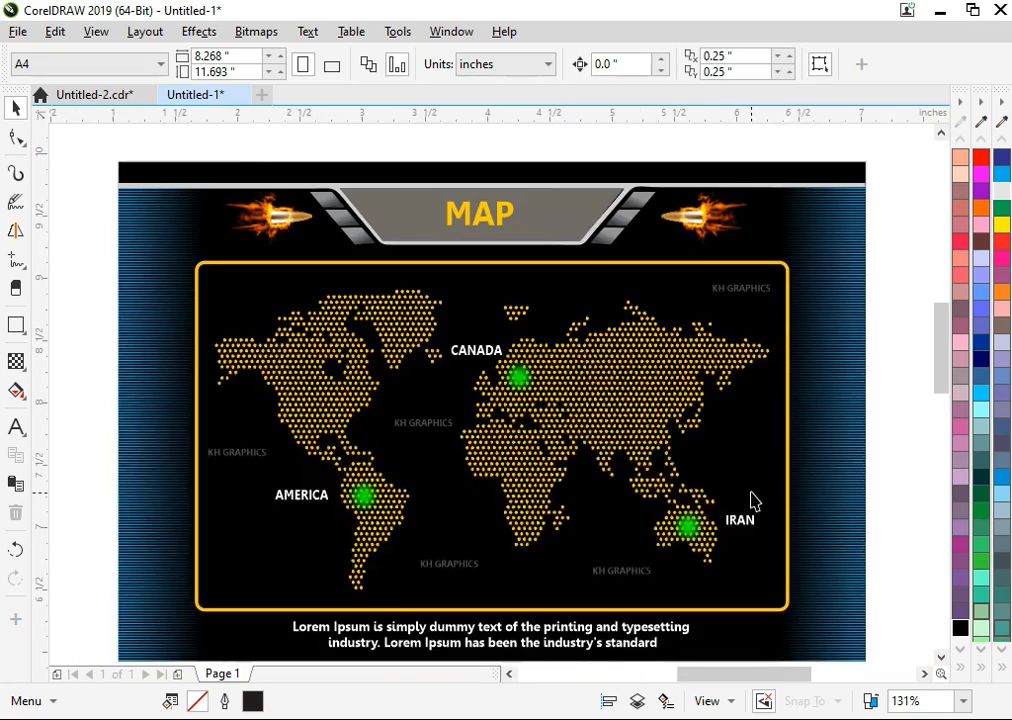
Add the title MAP in bold text just below the grey header plate of the lower banner.
{"action": "key", "text": "F2"}
{"action": "left_click_drag", "start_coordinate": [560, 339], "coordinate": [871, 523]}
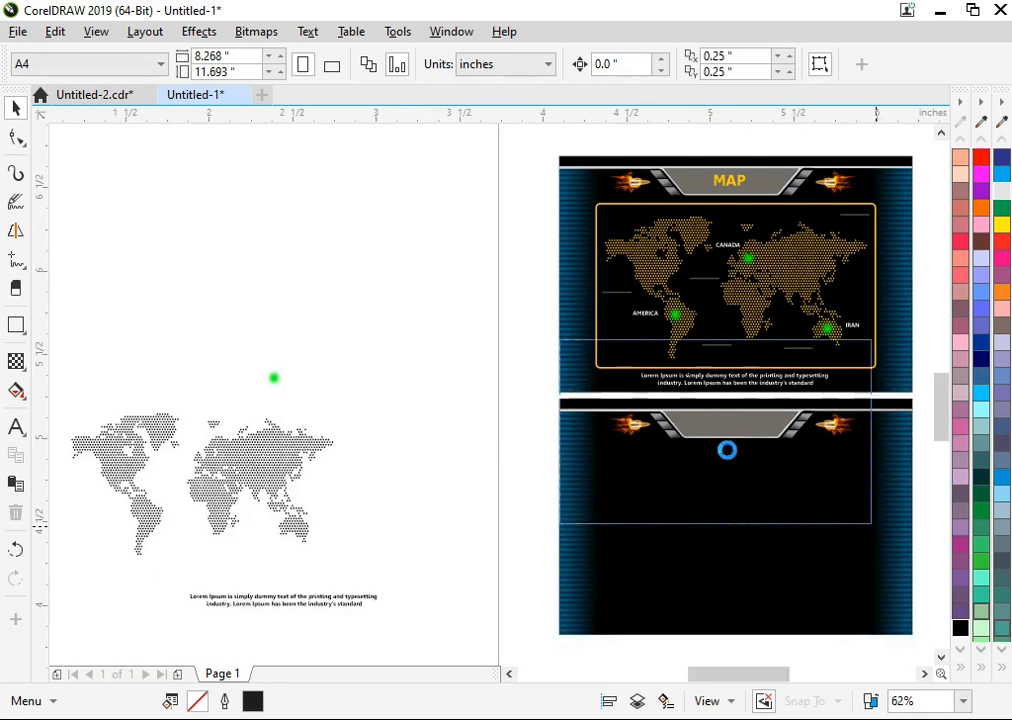
{"action": "left_click", "coordinate": [15, 428]}
{"action": "left_click", "coordinate": [419, 503]}
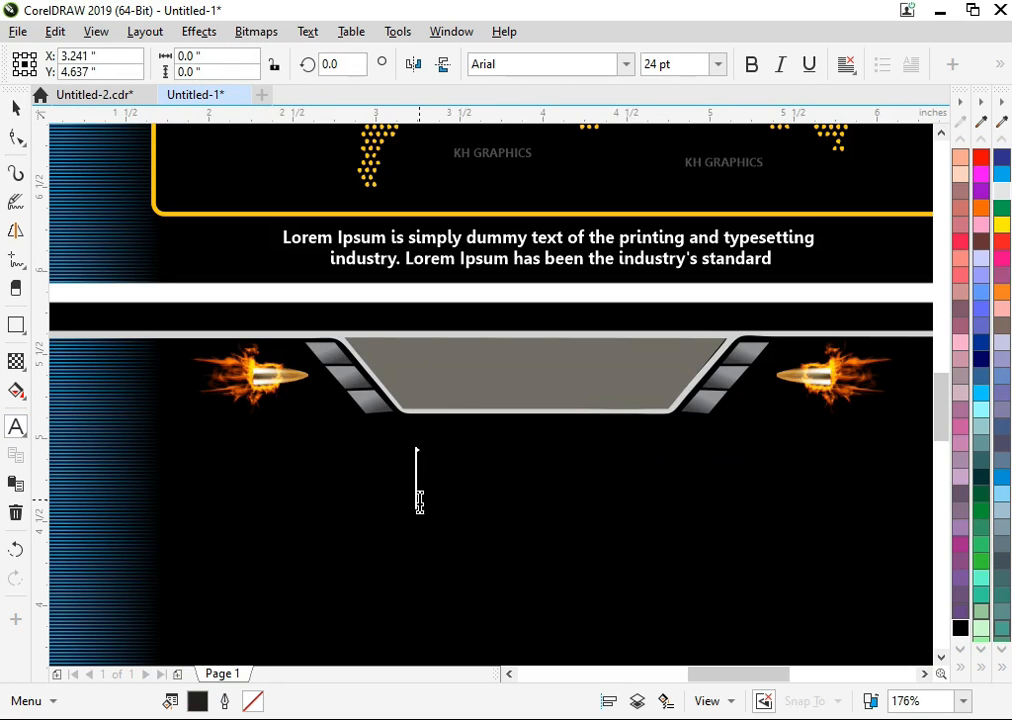
{"action": "type", "text": "MAP"}
{"action": "key", "text": "ctrl+a"}
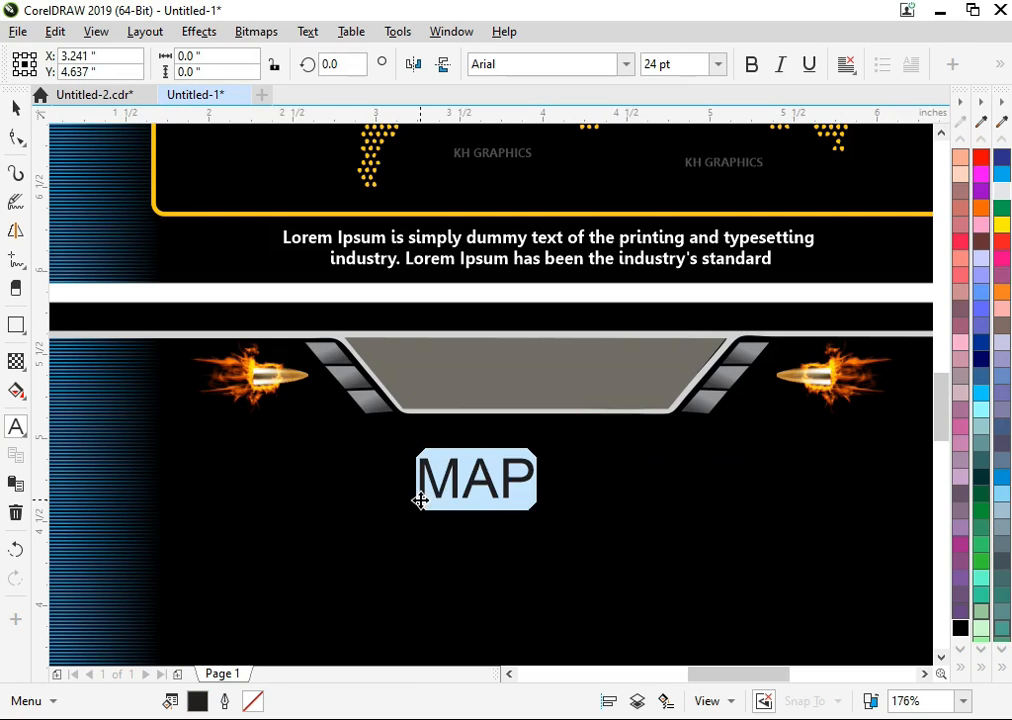
{"action": "key", "text": "ctrl+b"}
Move the MAP title onto the lower banner's grey header plate and set its font to Leelawadee.
{"action": "left_click", "coordinate": [15, 108]}
{"action": "left_click_drag", "start_coordinate": [487, 482], "coordinate": [530, 382]}
{"action": "left_click", "coordinate": [523, 64]}
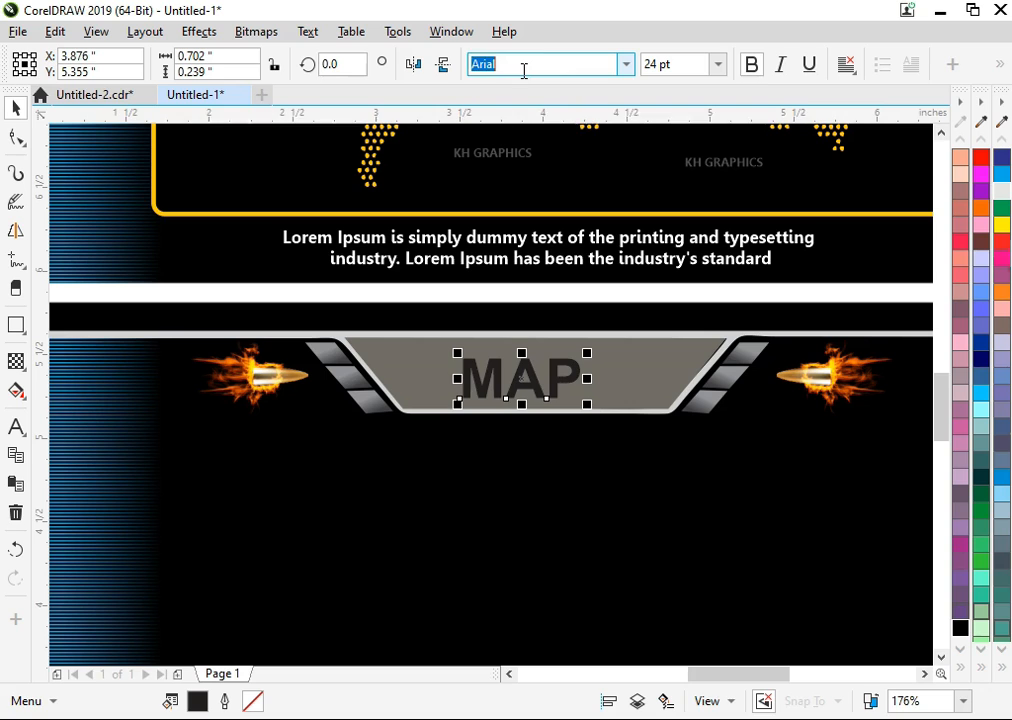
{"action": "type", "text": "Leelawadee"}
{"action": "key", "text": "Return"}
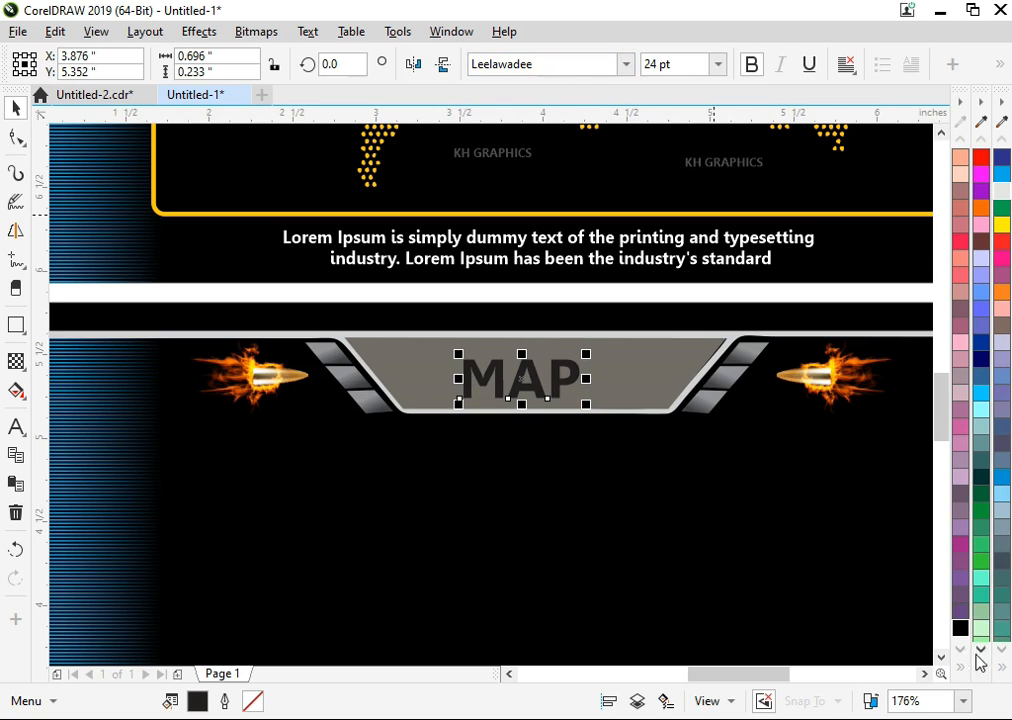
Fill the MAP title with golden yellow, scale it down to about 21 pt and centre it on the grey plate.
{"action": "left_click", "coordinate": [981, 652]}
{"action": "left_click", "coordinate": [927, 178]}
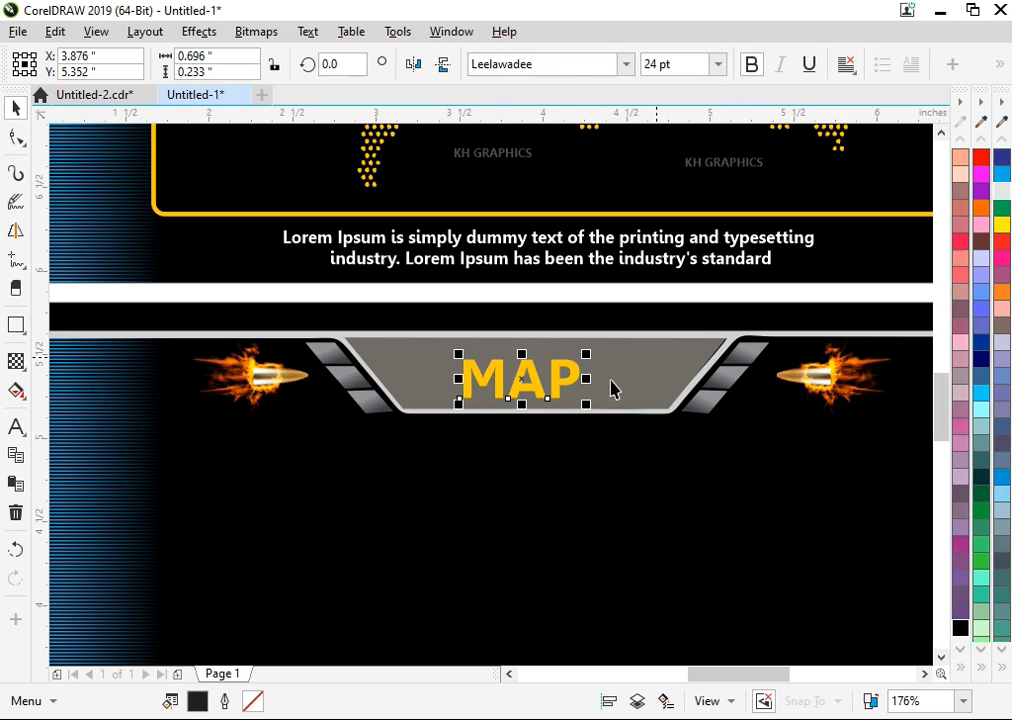
{"action": "left_click_drag", "start_coordinate": [560, 395], "coordinate": [601, 416]}
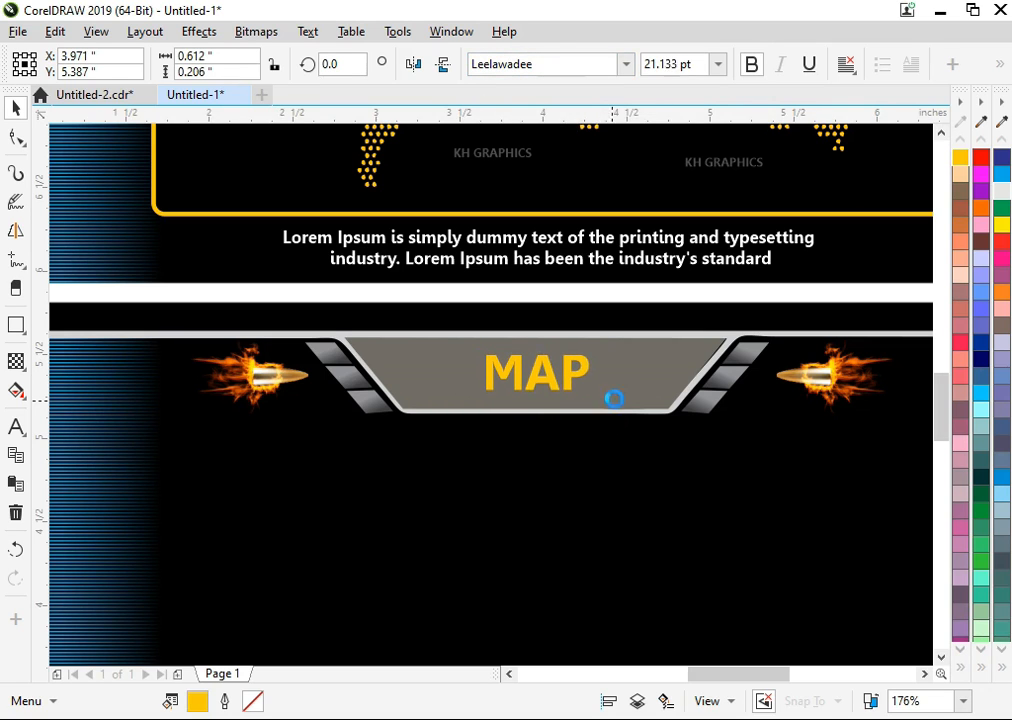
{"action": "left_click", "coordinate": [618, 397]}
{"action": "key", "text": "F4"}
{"action": "left_click", "coordinate": [510, 377]}
Draw a rectangle about 4.46 by 2.61 inches below the lower banner's header and round its corners to about 0.17 inch.
{"action": "key", "text": "F2"}
{"action": "mouse_move", "coordinate": [546, 279]}
{"action": "left_mouse_down"}
{"action": "mouse_move", "coordinate": [827, 517]}
{"action": "mouse_move", "coordinate": [893, 648]}
{"action": "left_mouse_up"}
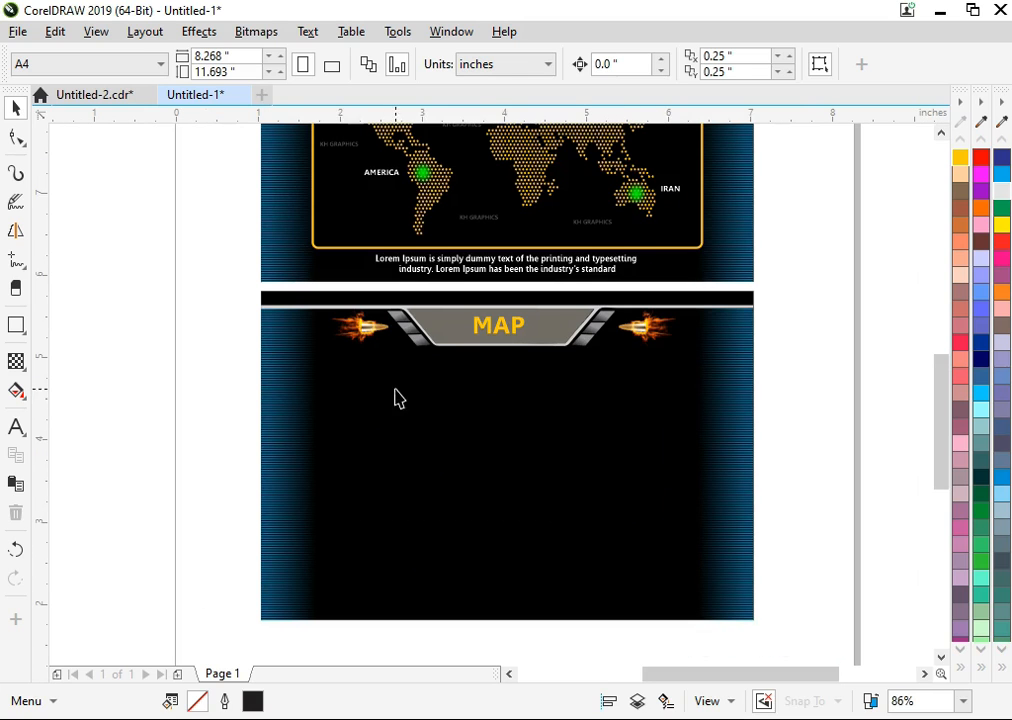
{"action": "left_click", "coordinate": [22, 327]}
{"action": "left_click_drag", "start_coordinate": [325, 366], "coordinate": [692, 581]}
{"action": "left_click", "coordinate": [16, 107]}
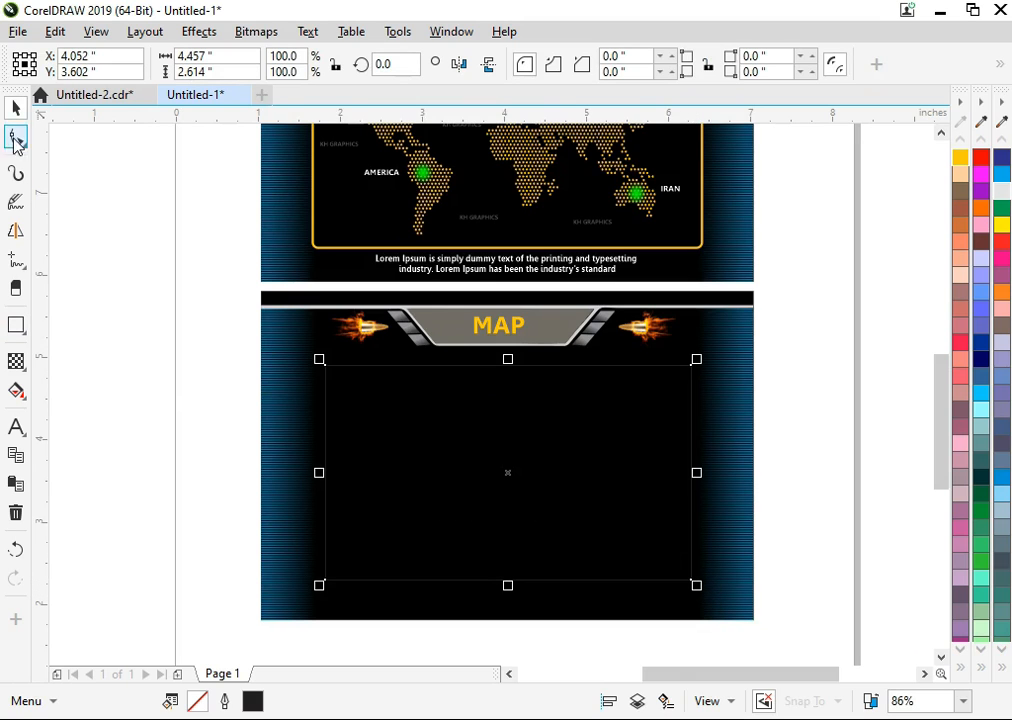
{"action": "left_click", "coordinate": [16, 138]}
{"action": "left_click_drag", "start_coordinate": [318, 364], "coordinate": [347, 385]}
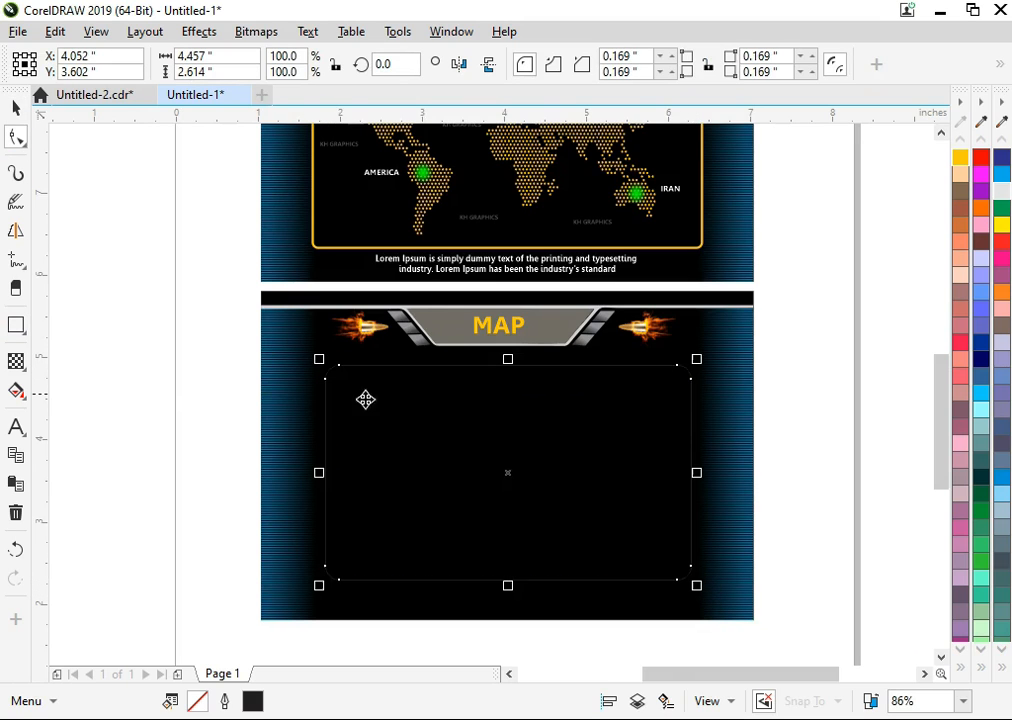
{"action": "key", "text": "space"}
Set the rounded rectangle's outline width to 1 point and colour the outline golden yellow.
{"action": "key", "text": "F12"}
{"action": "left_click_drag", "start_coordinate": [367, 293], "coordinate": [222, 322]}
{"action": "type", "text": "1"}
{"action": "key", "text": "Return"}
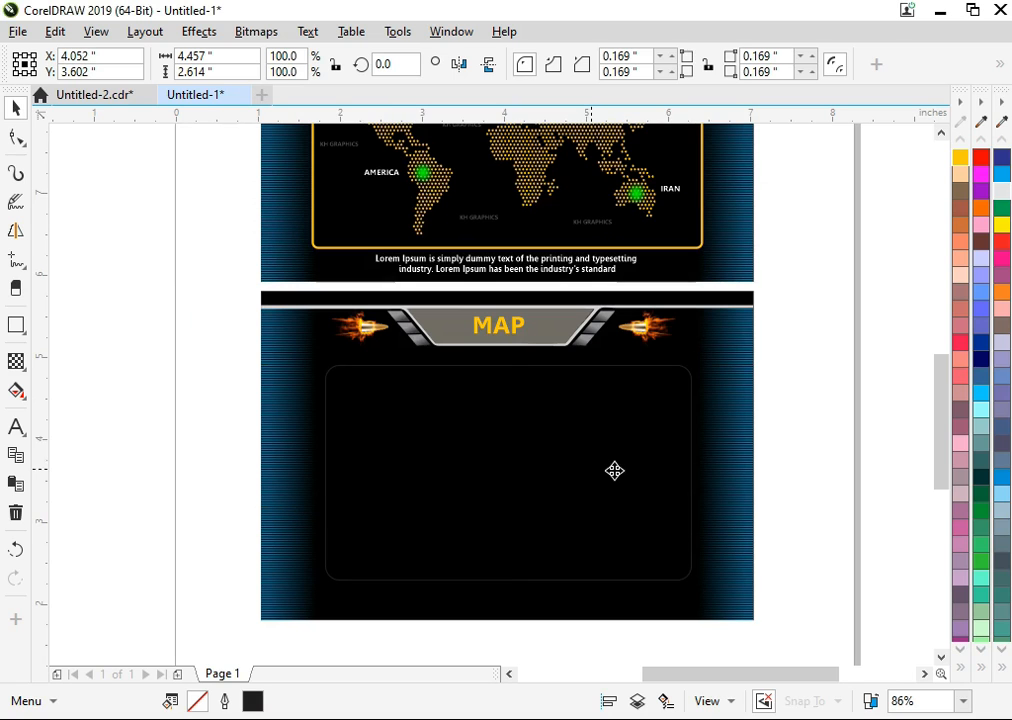
{"action": "right_click", "coordinate": [959, 160]}
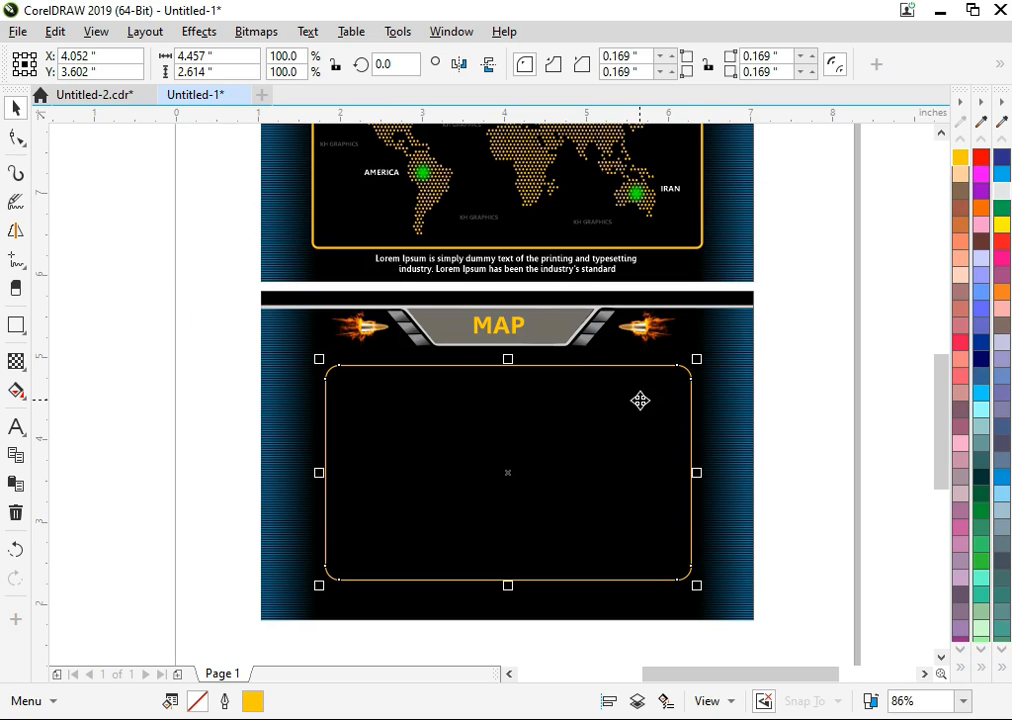
Thicken the rounded frame's outline, trying 2.5 points and settling on 2 points.
{"action": "key", "text": "F12"}
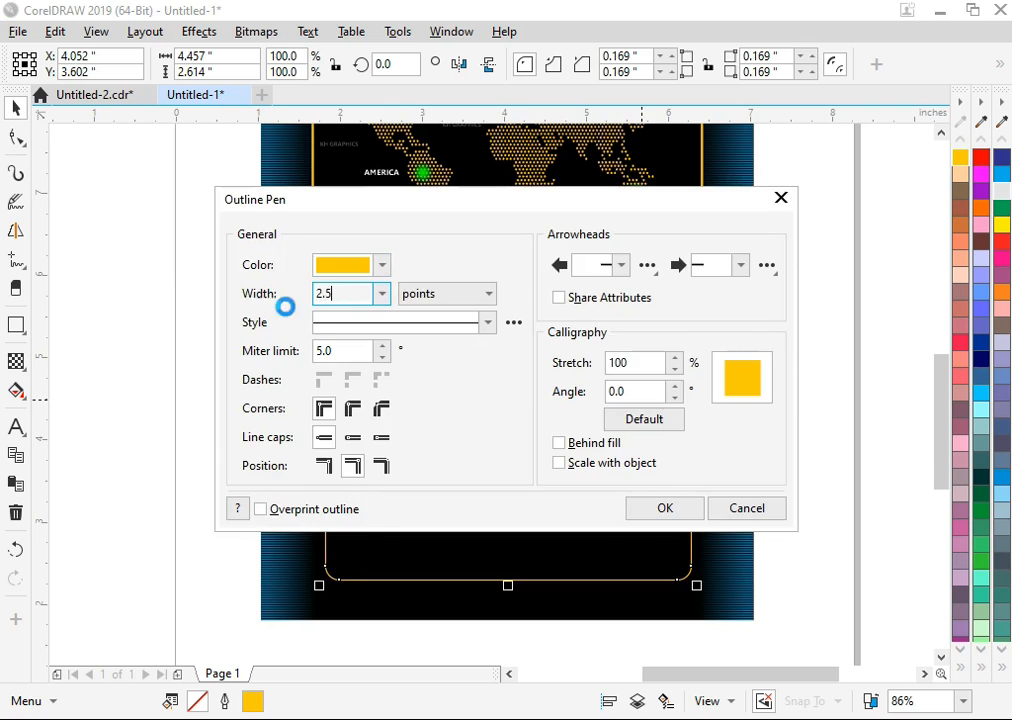
{"action": "type", "text": "2.5"}
{"action": "key", "text": "Return"}
{"action": "key", "text": "F12"}
{"action": "type", "text": "2"}
{"action": "key", "text": "Return"}
Move the black dotted world map into the lower banner's frame and centre it horizontally.
{"action": "left_click", "coordinate": [206, 348]}
{"action": "left_click", "coordinate": [263, 358]}
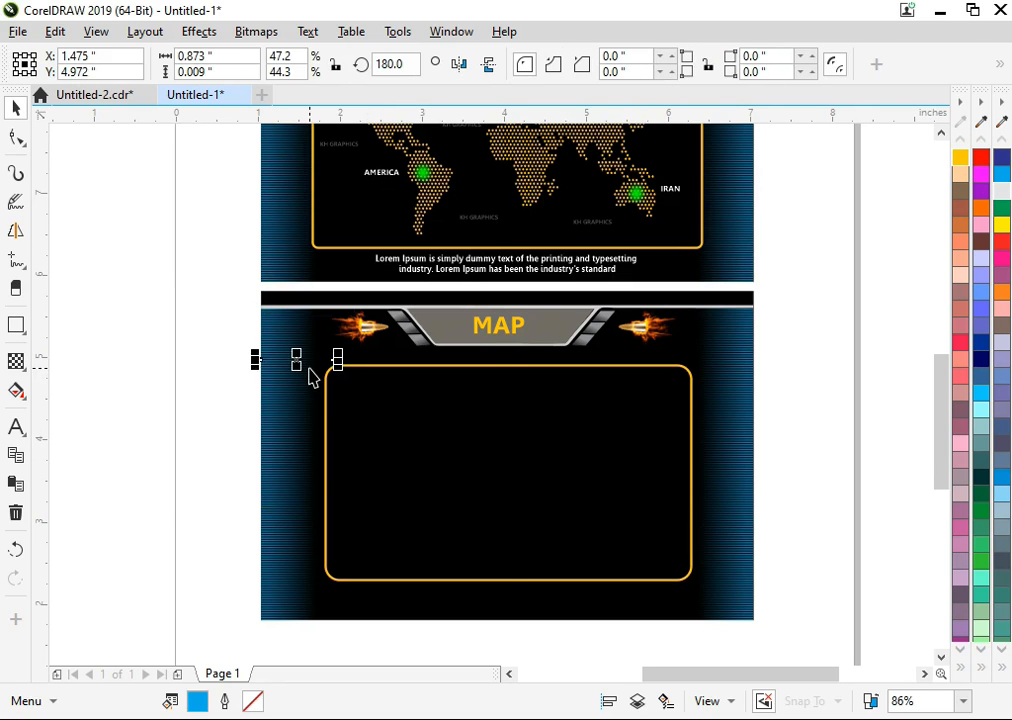
{"action": "scroll", "coordinate": [308, 370], "scroll_direction": "down", "scroll_amount": 1}
{"action": "left_click", "coordinate": [389, 418]}
{"action": "left_click", "coordinate": [276, 474]}
{"action": "left_click_drag", "start_coordinate": [276, 474], "coordinate": [790, 500]}
{"action": "key", "text": "c"}
{"action": "left_click", "coordinate": [481, 465]}
{"action": "left_click", "coordinate": [671, 529]}
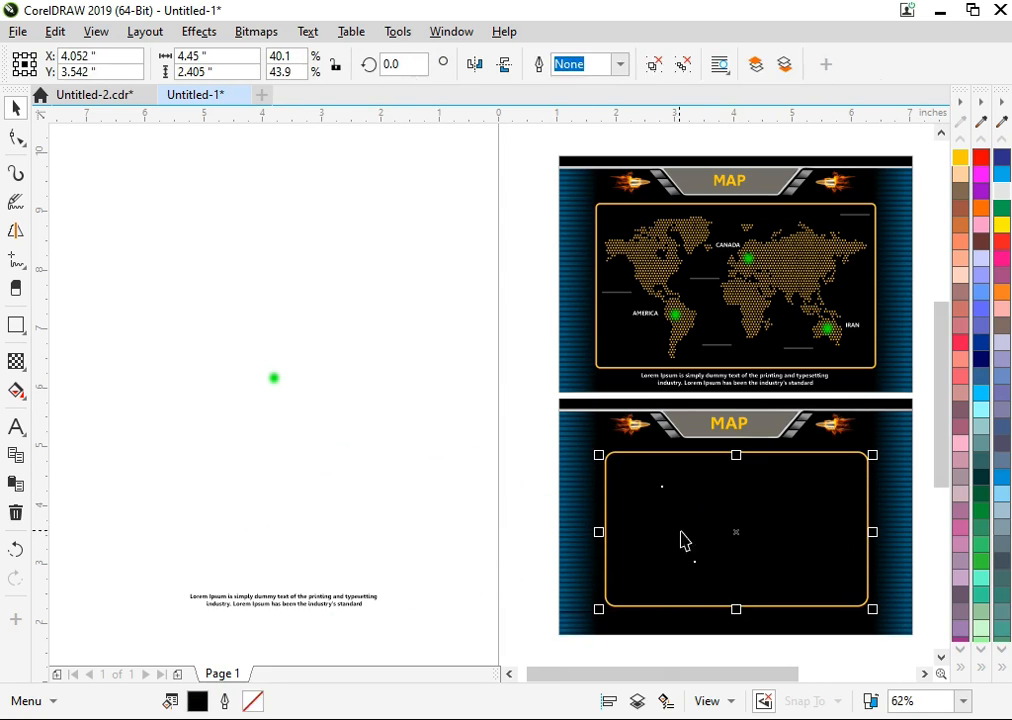
Colour the dotted world map inside the lower frame golden yellow.
{"action": "left_click_drag", "start_coordinate": [688, 531], "coordinate": [660, 531]}
{"action": "key", "text": "ctrl+z"}
{"action": "left_click", "coordinate": [766, 567]}
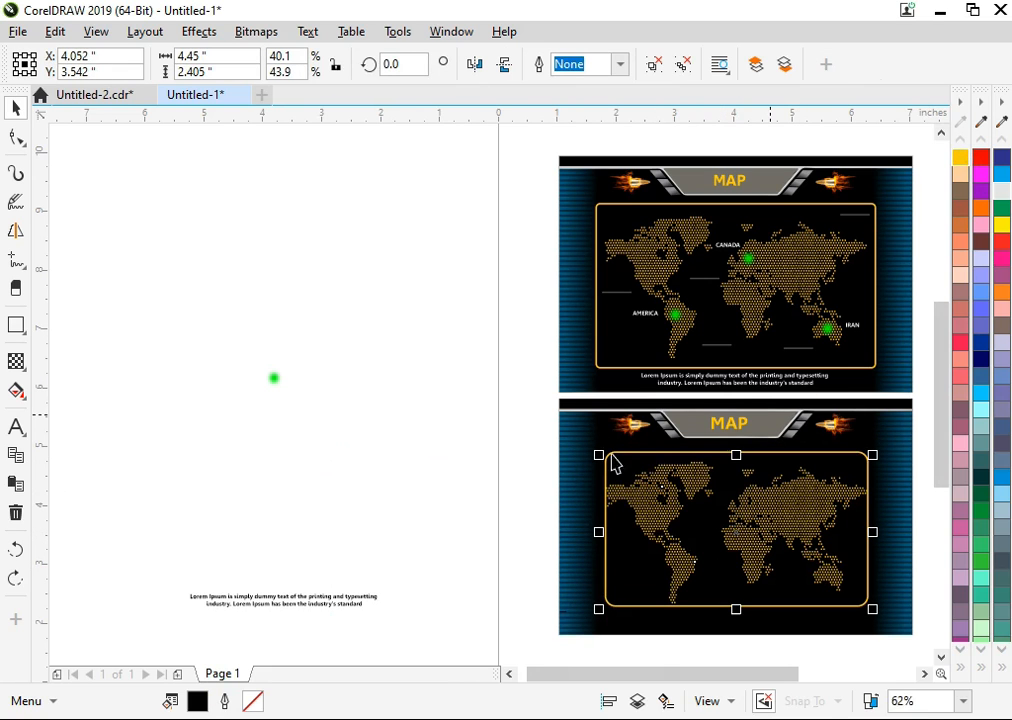
Stretch the yellow rounded frame outward on its sides and in height to leave a margin around the world map.
{"action": "left_click_drag", "start_coordinate": [515, 377], "coordinate": [836, 618]}
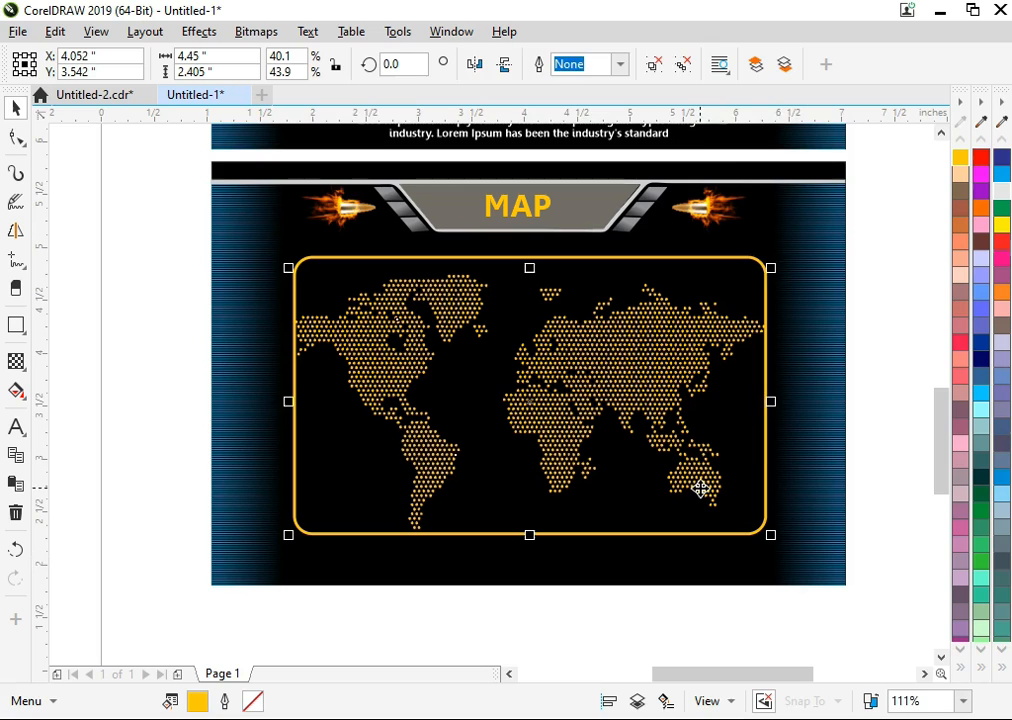
{"action": "left_click", "coordinate": [752, 434]}
{"action": "left_click", "coordinate": [772, 395]}
{"action": "left_click_drag", "start_coordinate": [782, 402], "coordinate": [782, 402]}
{"action": "left_click_drag", "start_coordinate": [534, 247], "coordinate": [531, 245]}
{"action": "left_click_drag", "start_coordinate": [548, 515], "coordinate": [548, 519]}
{"action": "left_click_drag", "start_coordinate": [873, 165], "coordinate": [730, 577]}
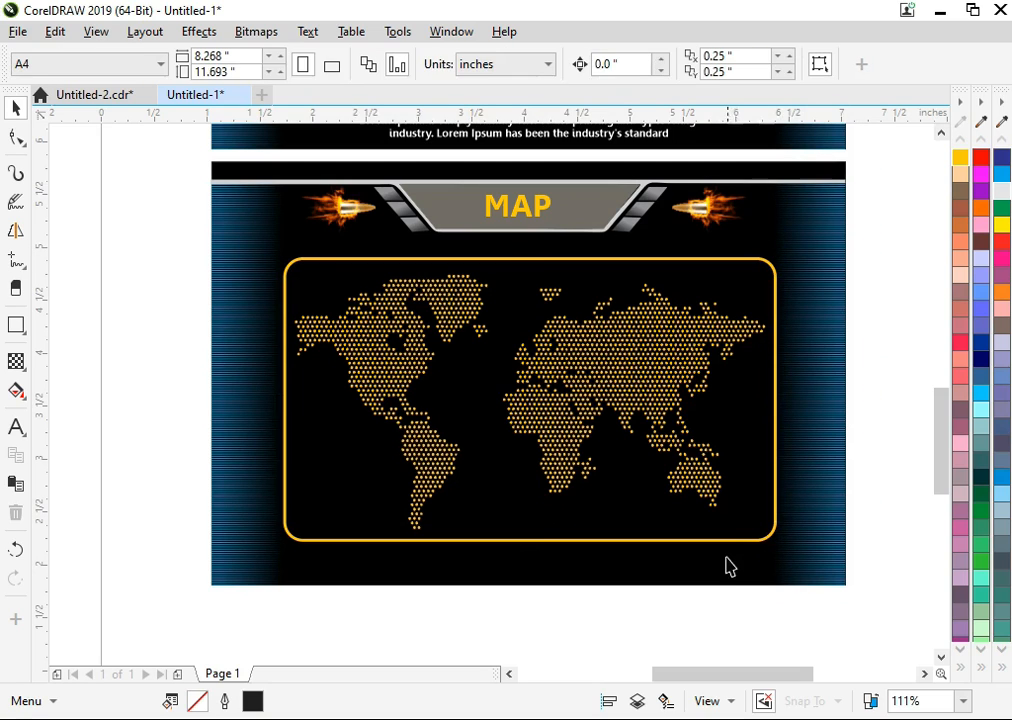
{"action": "left_click", "coordinate": [243, 293]}
{"action": "left_click_drag", "start_coordinate": [242, 352], "coordinate": [203, 352]}
{"action": "key", "text": "ctrl+z"}
Group the blue stripes along the lower banner's left edge, and group those along its right edge.
{"action": "left_click_drag", "start_coordinate": [153, 162], "coordinate": [370, 533]}
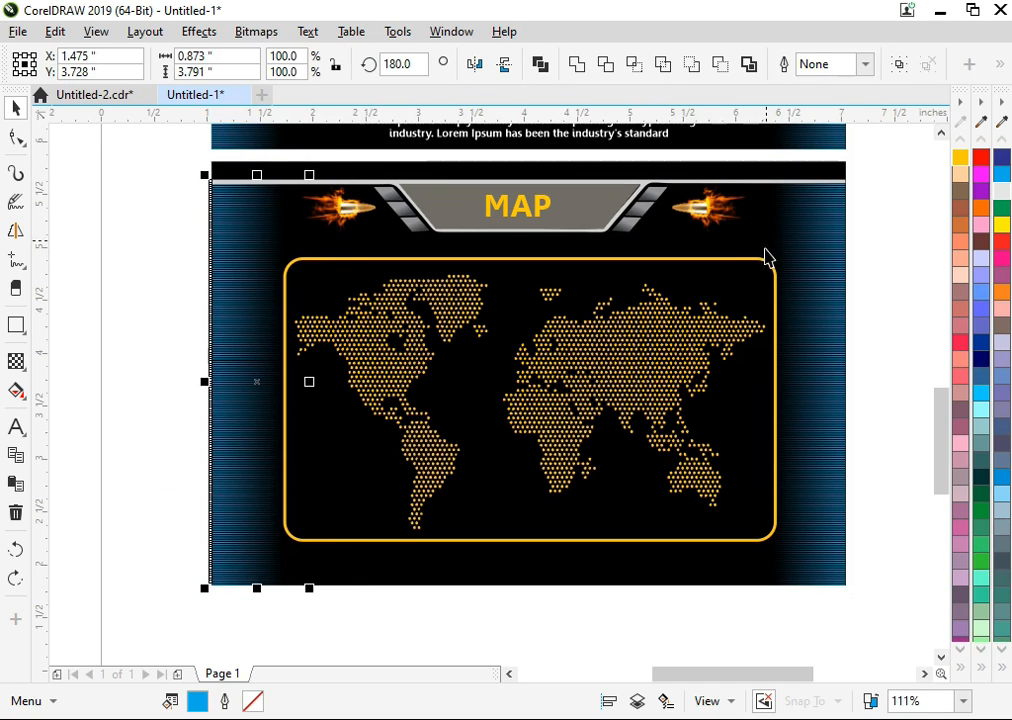
{"action": "key", "text": "ctrl+t"}
{"action": "key", "text": "ctrl+g"}
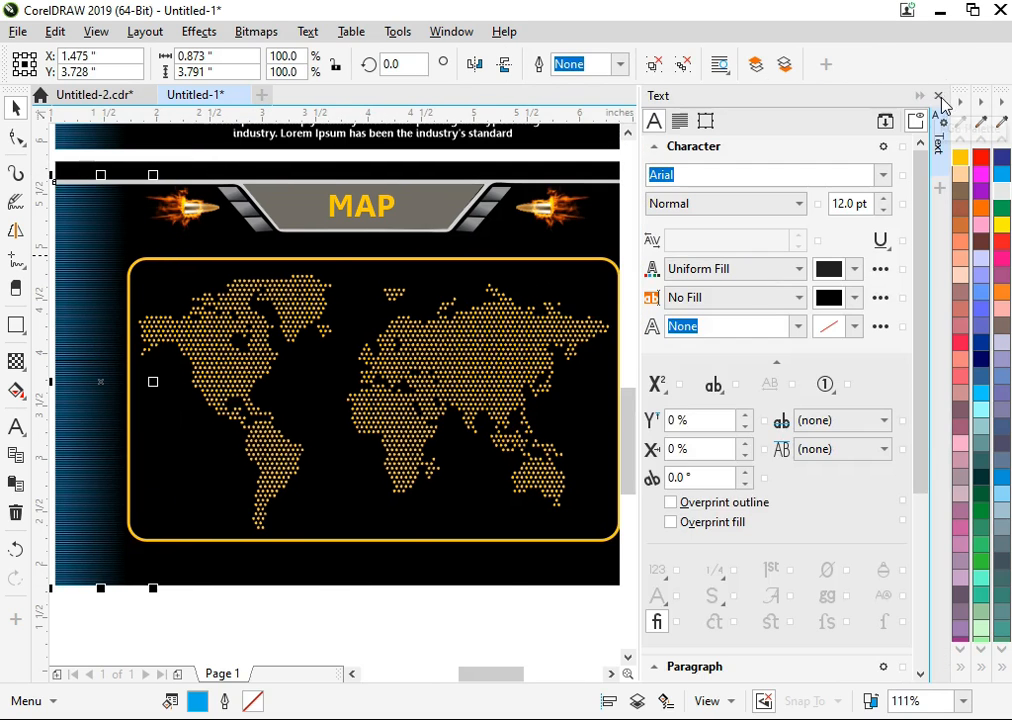
{"action": "left_click", "coordinate": [941, 99]}
{"action": "left_click_drag", "start_coordinate": [868, 168], "coordinate": [693, 594]}
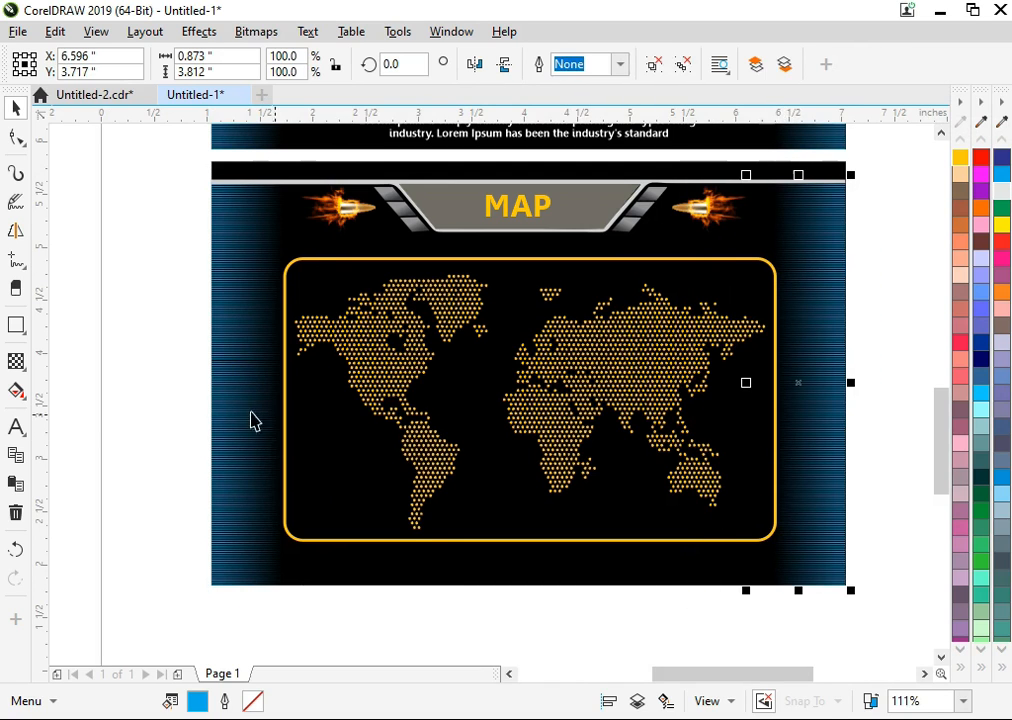
{"action": "key", "text": "Escape"}
Move the green glow marker from beside the page onto northern Europe on the lower banner's map.
{"action": "key", "text": "F4"}
{"action": "left_click_drag", "start_coordinate": [243, 380], "coordinate": [758, 505]}
{"action": "key", "text": "Escape"}
{"action": "key", "text": "z"}
{"action": "left_click_drag", "start_coordinate": [535, 235], "coordinate": [919, 600]}
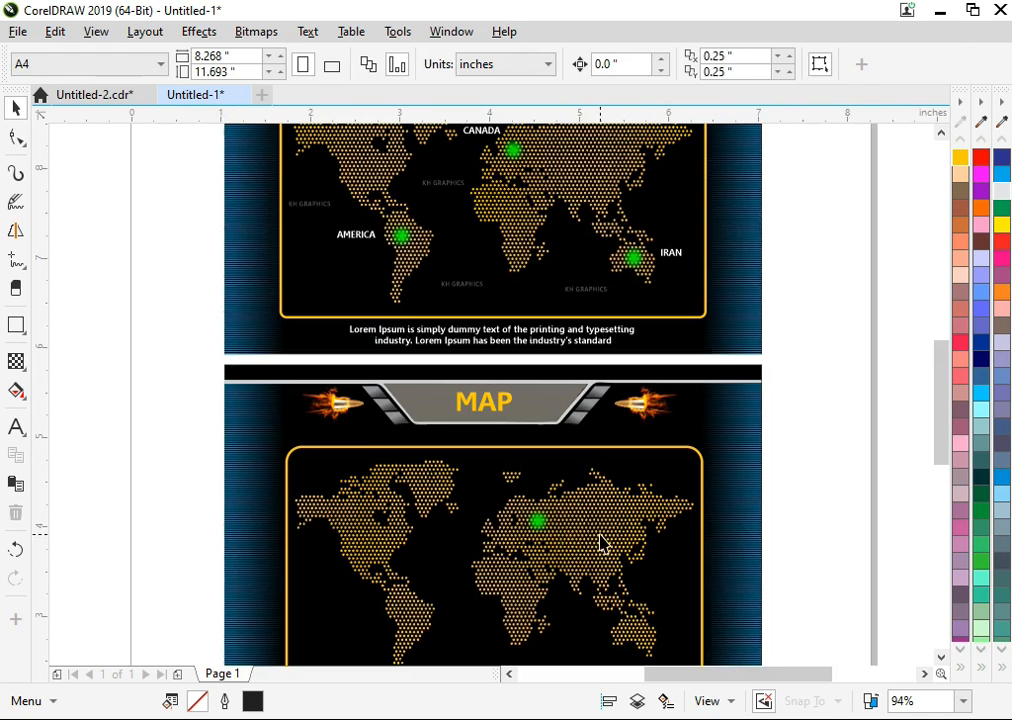
{"action": "mouse_move", "coordinate": [540, 532]}
{"action": "left_mouse_down"}
{"action": "mouse_move", "coordinate": [535, 524]}
{"action": "mouse_move", "coordinate": [557, 535]}
{"action": "mouse_move", "coordinate": [540, 522]}
{"action": "left_mouse_up"}
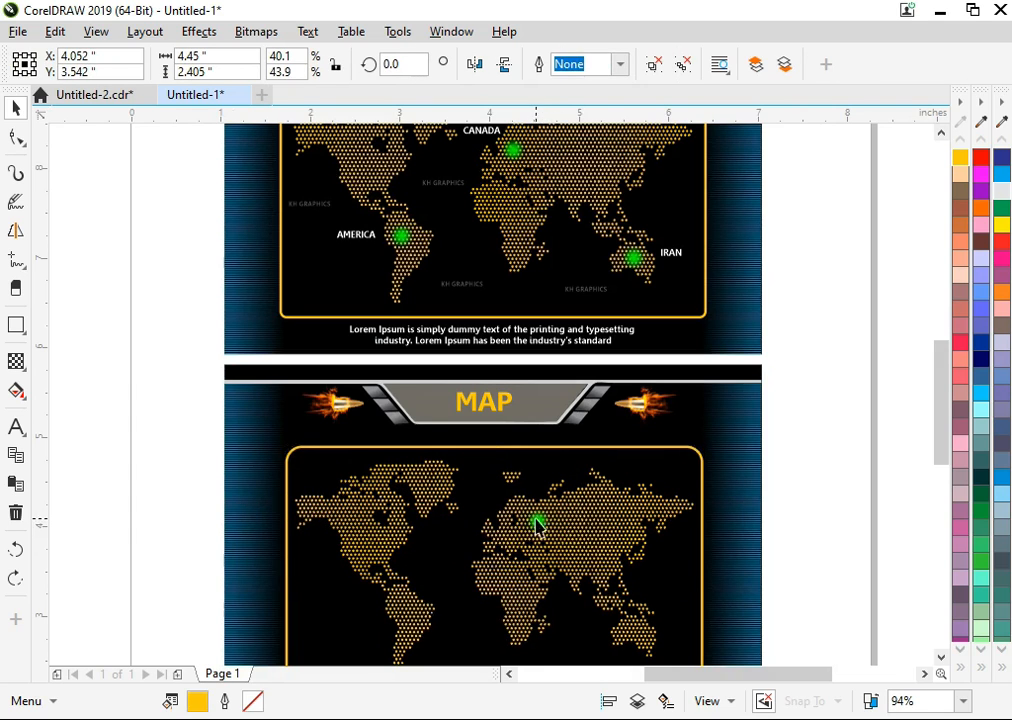
Place copies of the green glow marker on South America and Australia in the lower map.
{"action": "left_click_drag", "start_coordinate": [768, 512], "coordinate": [506, 576]}
{"action": "left_click_drag", "start_coordinate": [535, 527], "coordinate": [410, 620]}
{"action": "left_click", "coordinate": [178, 501]}
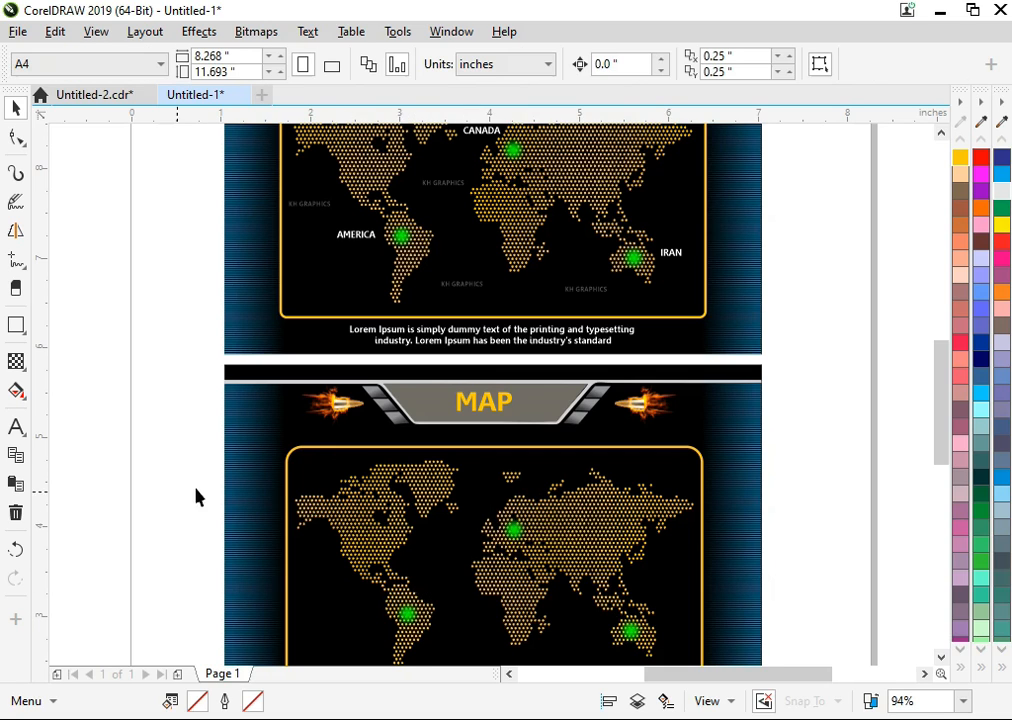
Add the label CANADA in bold text beside the green marker over Europe on the lower map.
{"action": "key", "text": "F2"}
{"action": "left_click_drag", "start_coordinate": [297, 499], "coordinate": [686, 700]}
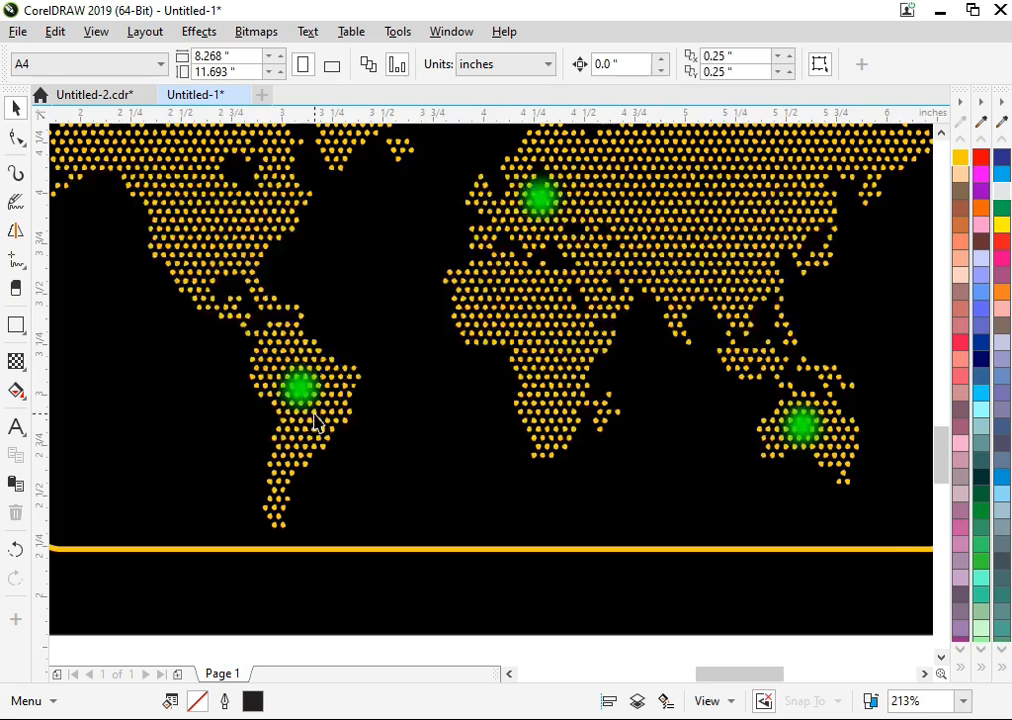
{"action": "left_click", "coordinate": [16, 425]}
{"action": "scroll", "coordinate": [501, 271], "scroll_direction": "up", "scroll_amount": 3}
{"action": "left_click", "coordinate": [352, 321]}
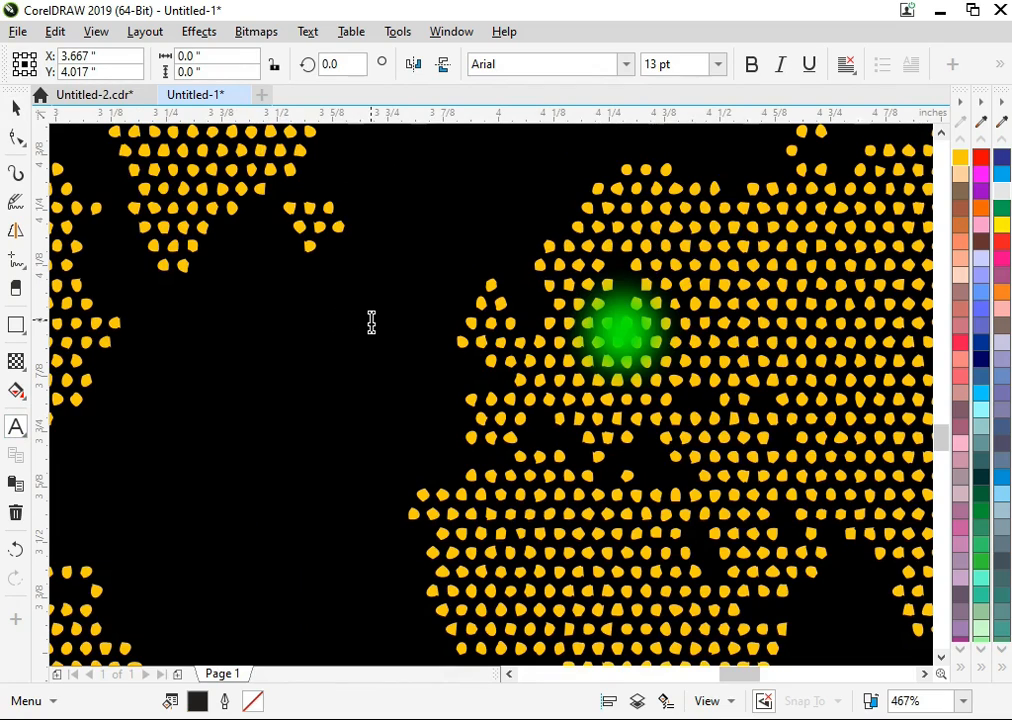
{"action": "type", "text": "Ca"}
{"action": "key", "text": "BackSpace"}
{"action": "type", "text": "AN"}
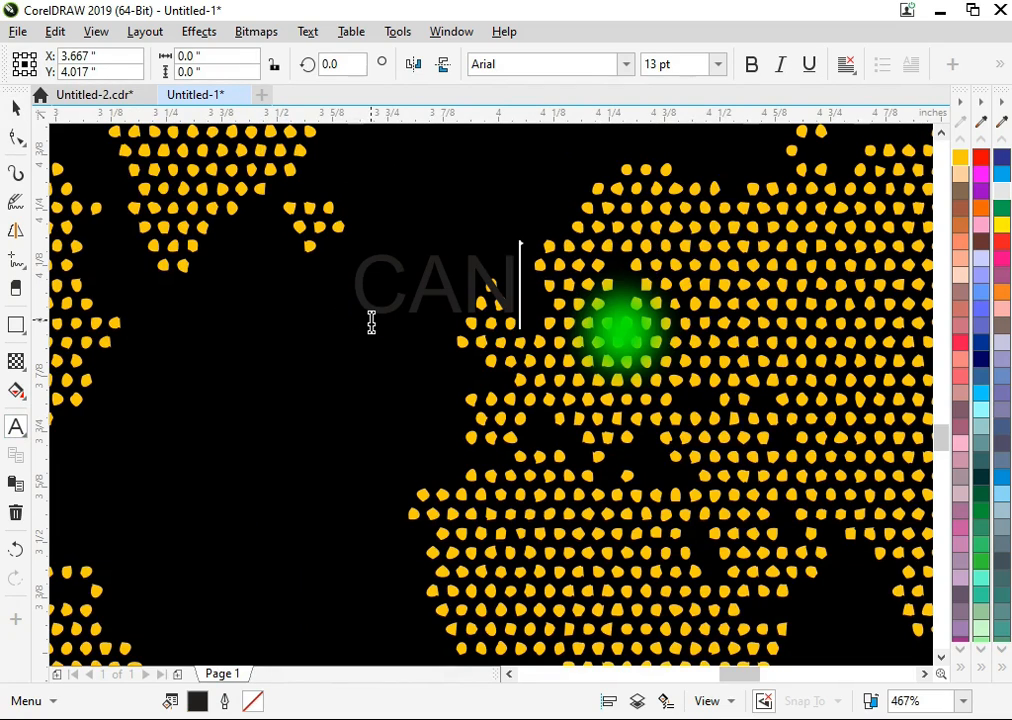
{"action": "type", "text": "ADA"}
{"action": "key", "text": "ctrl+a"}
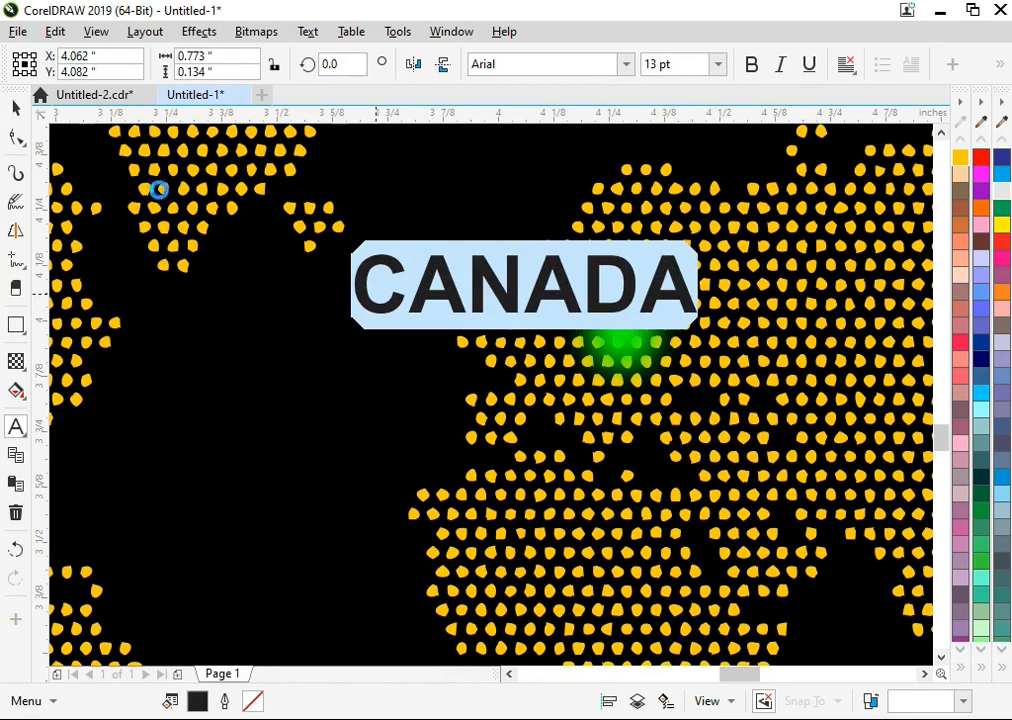
Fill the CANADA label with white, shrink it to about 7.9 pt and move it above and left of Europe's marker.
{"action": "left_click", "coordinate": [17, 107]}
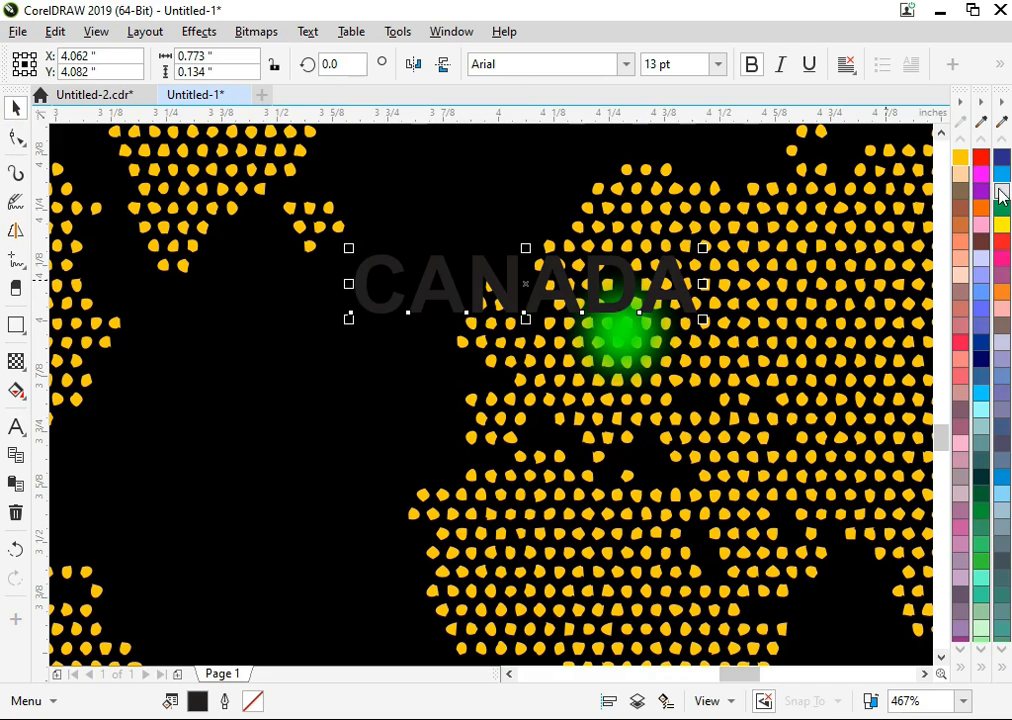
{"action": "left_click", "coordinate": [981, 667]}
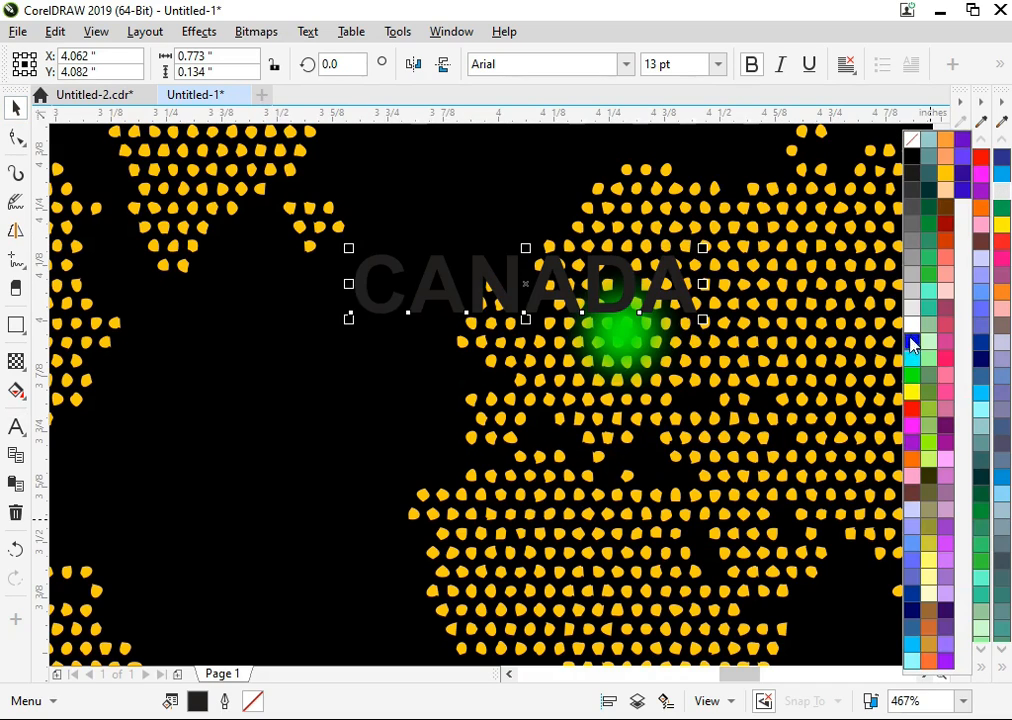
{"action": "left_click", "coordinate": [911, 328]}
{"action": "left_click_drag", "start_coordinate": [703, 320], "coordinate": [646, 307]}
{"action": "left_click_drag", "start_coordinate": [572, 304], "coordinate": [501, 193]}
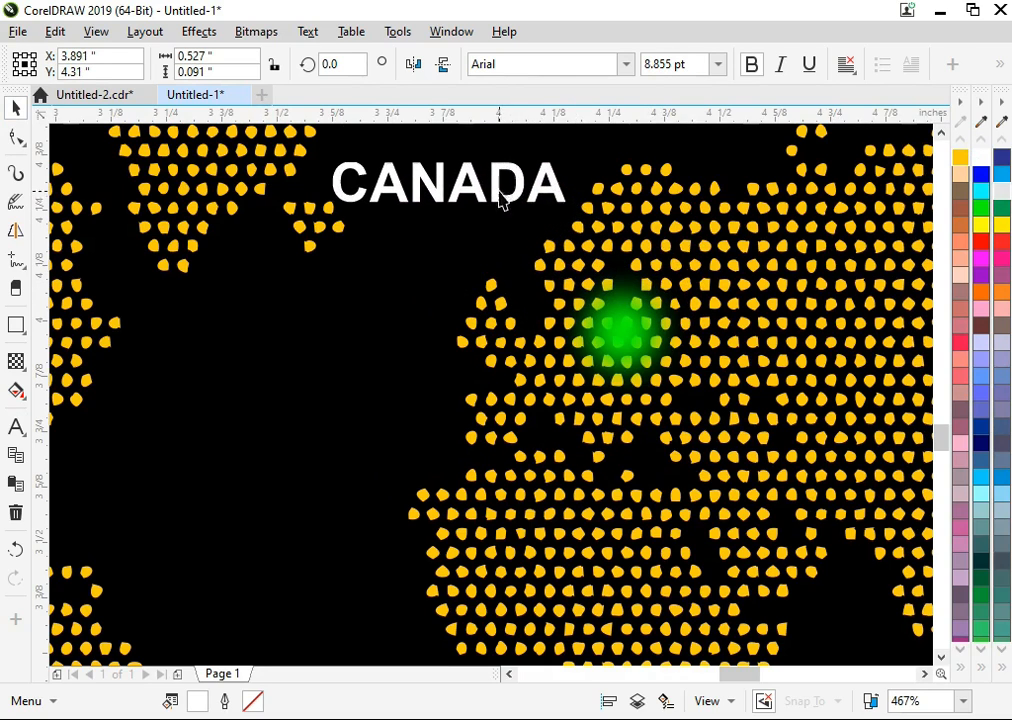
{"action": "left_click_drag", "start_coordinate": [571, 209], "coordinate": [558, 213]}
{"action": "scroll", "coordinate": [558, 228], "scroll_direction": "down", "scroll_amount": 5}
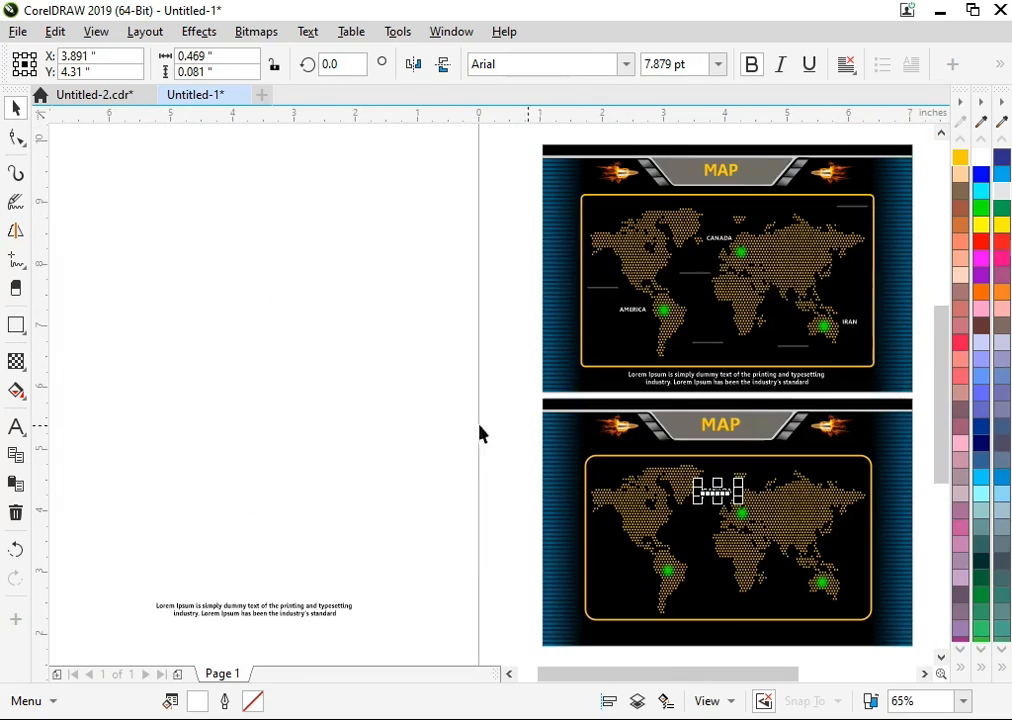
Shrink the CANADA label further to about 5.9 pt in the gap between Greenland and Europe.
{"action": "left_click", "coordinate": [515, 398]}
{"action": "key", "text": "F2"}
{"action": "left_click_drag", "start_coordinate": [468, 291], "coordinate": [858, 568]}
{"action": "left_click_drag", "start_coordinate": [360, 320], "coordinate": [702, 542]}
{"action": "left_click", "coordinate": [502, 396]}
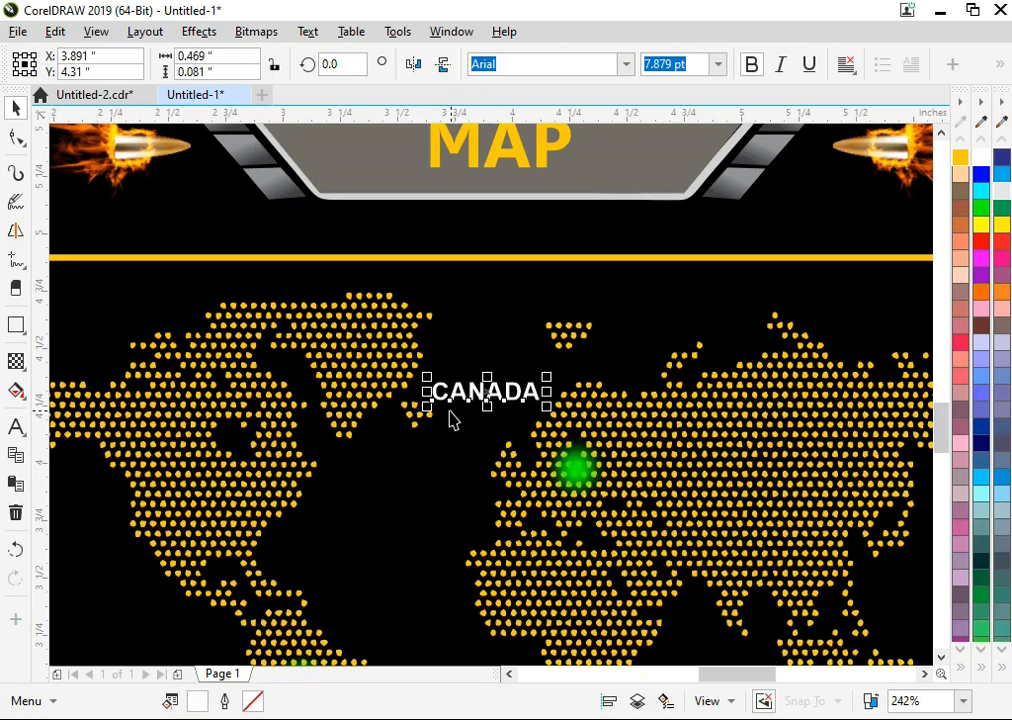
{"action": "left_click_drag", "start_coordinate": [422, 412], "coordinate": [501, 403]}
{"action": "key", "text": "F3"}
Copy the CANADA label to just below the Australian marker and change the copy's text to IRAN.
{"action": "key", "text": "F2"}
{"action": "left_click_drag", "start_coordinate": [328, 364], "coordinate": [890, 717]}
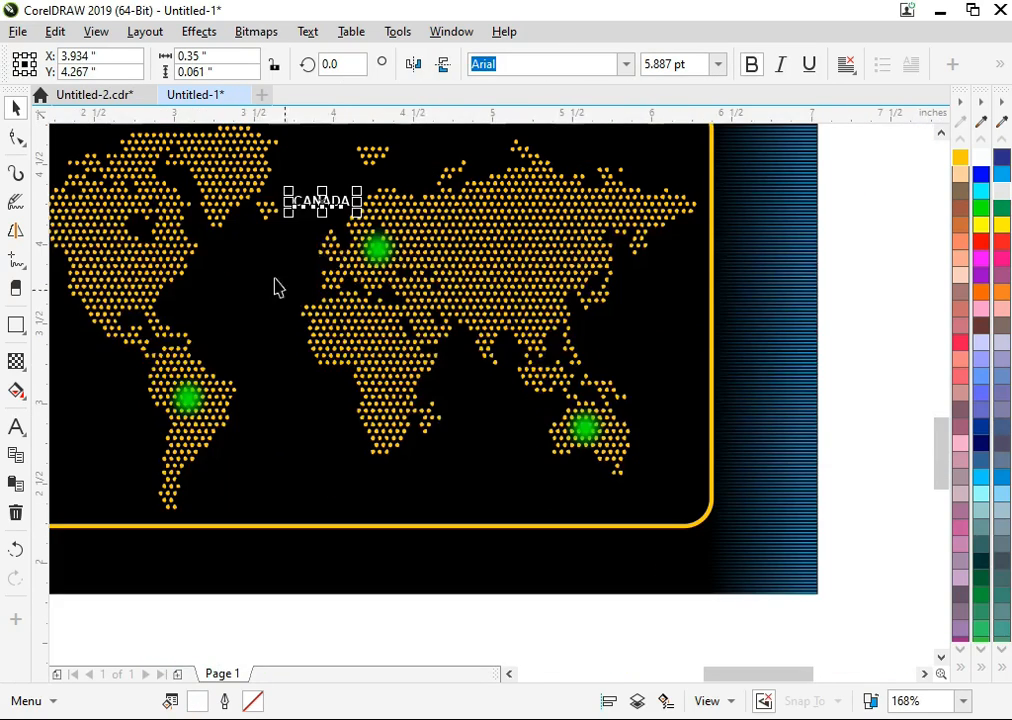
{"action": "left_click_drag", "start_coordinate": [340, 220], "coordinate": [574, 470]}
{"action": "key", "text": "F8"}
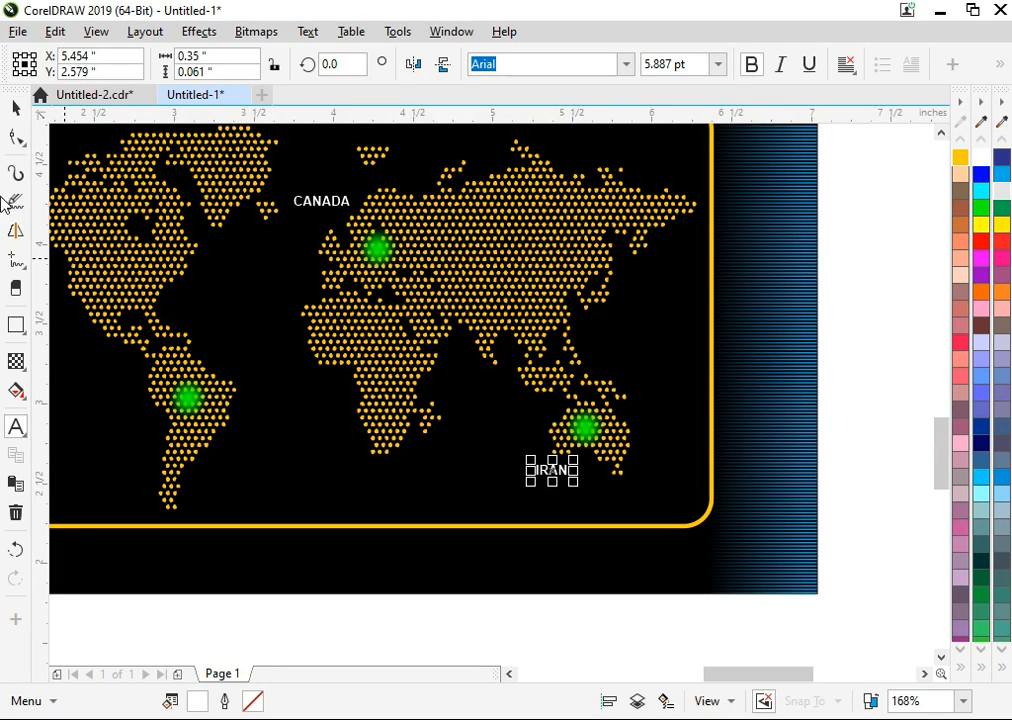
Copy the IRAN label to just left of the South American marker and change the copy's text to AMERICA.
{"action": "left_click", "coordinate": [17, 109]}
{"action": "left_click_drag", "start_coordinate": [544, 470], "coordinate": [554, 470]}
{"action": "scroll", "coordinate": [565, 460], "scroll_direction": "down", "scroll_amount": 2}
{"action": "key", "text": "F2"}
{"action": "left_click_drag", "start_coordinate": [634, 283], "coordinate": [237, 570]}
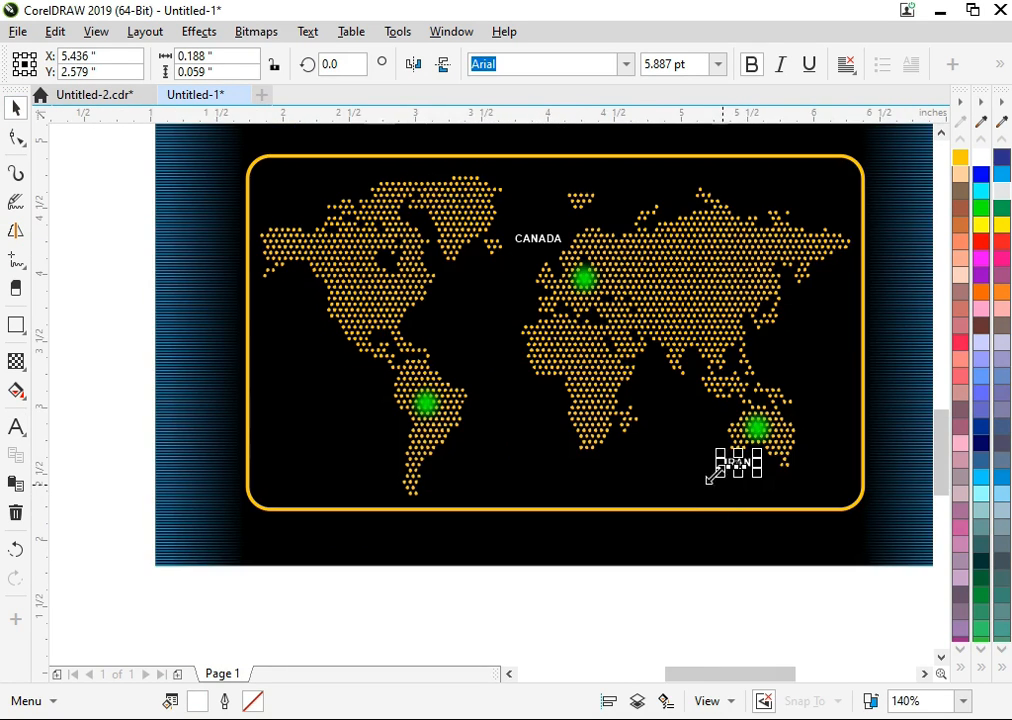
{"action": "left_click_drag", "start_coordinate": [375, 418], "coordinate": [376, 418]}
{"action": "right_click", "coordinate": [376, 418]}
{"action": "double_click", "coordinate": [376, 418]}
{"action": "key", "text": "BackSpace"}
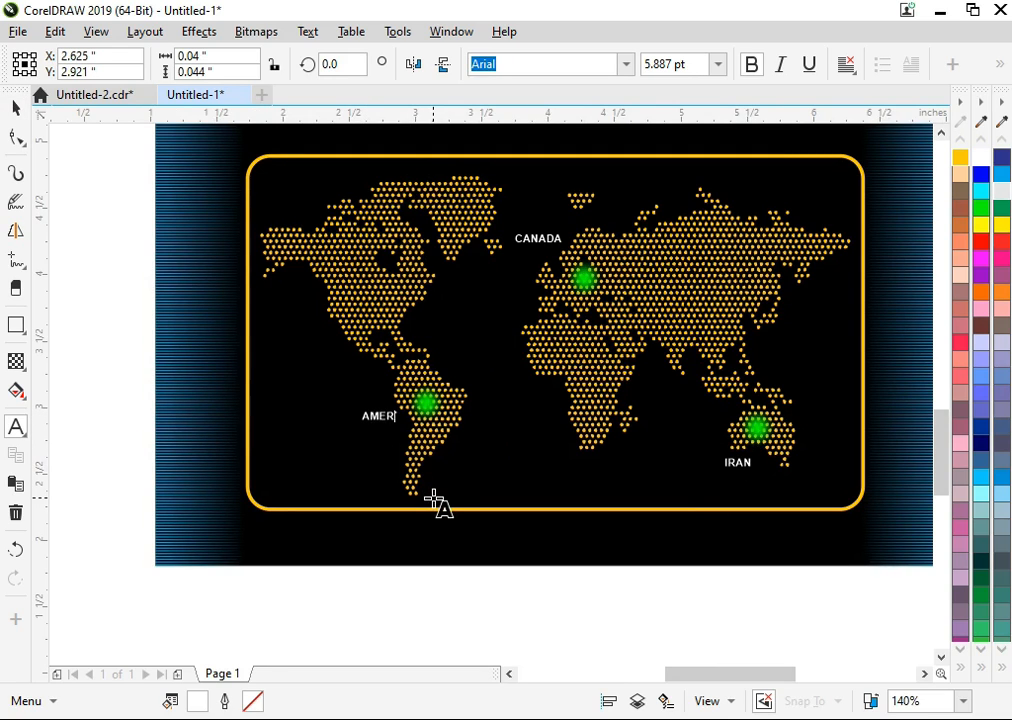
{"action": "key", "text": "Escape"}
{"action": "left_click", "coordinate": [17, 107]}
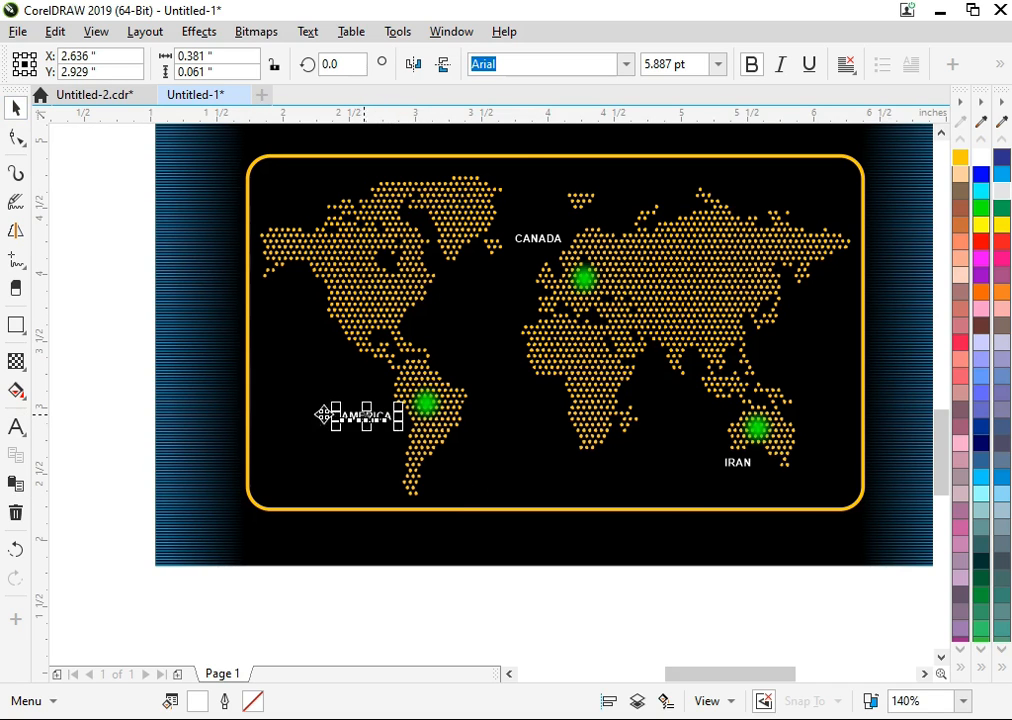
Compare the labels with the upper banner and move the IRAN label to the right of the Australian marker.
{"action": "key", "text": "F4"}
{"action": "left_click", "coordinate": [320, 540]}
{"action": "key", "text": "F2"}
{"action": "left_click_drag", "start_coordinate": [562, 200], "coordinate": [818, 358]}
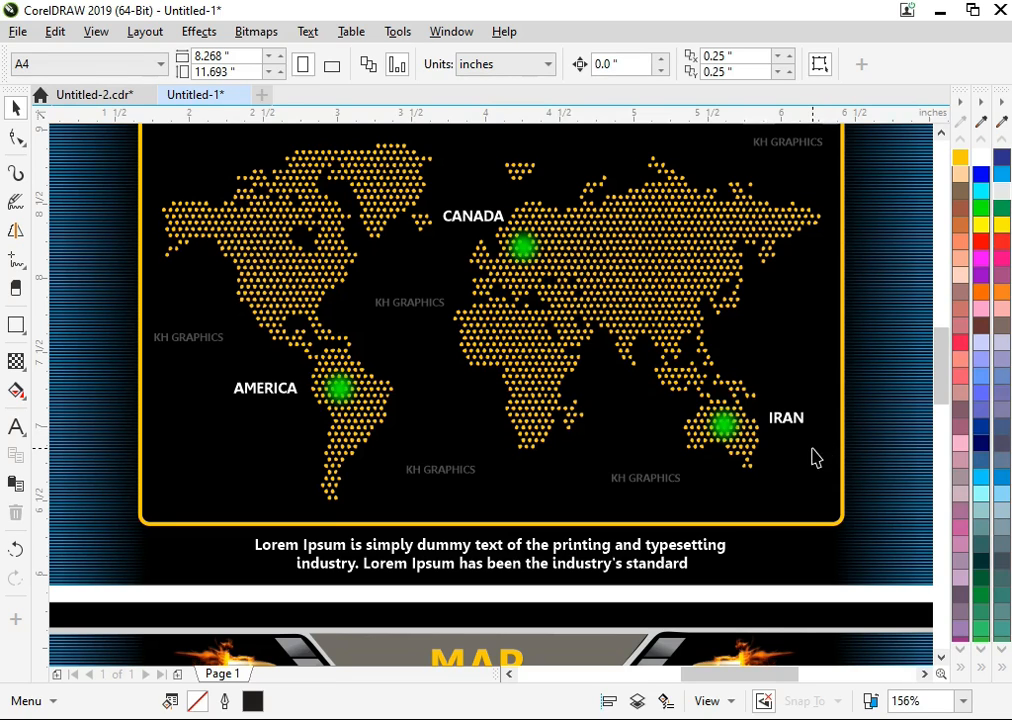
{"action": "key", "text": "F4"}
{"action": "key", "text": "F2"}
{"action": "left_click_drag", "start_coordinate": [500, 456], "coordinate": [918, 672]}
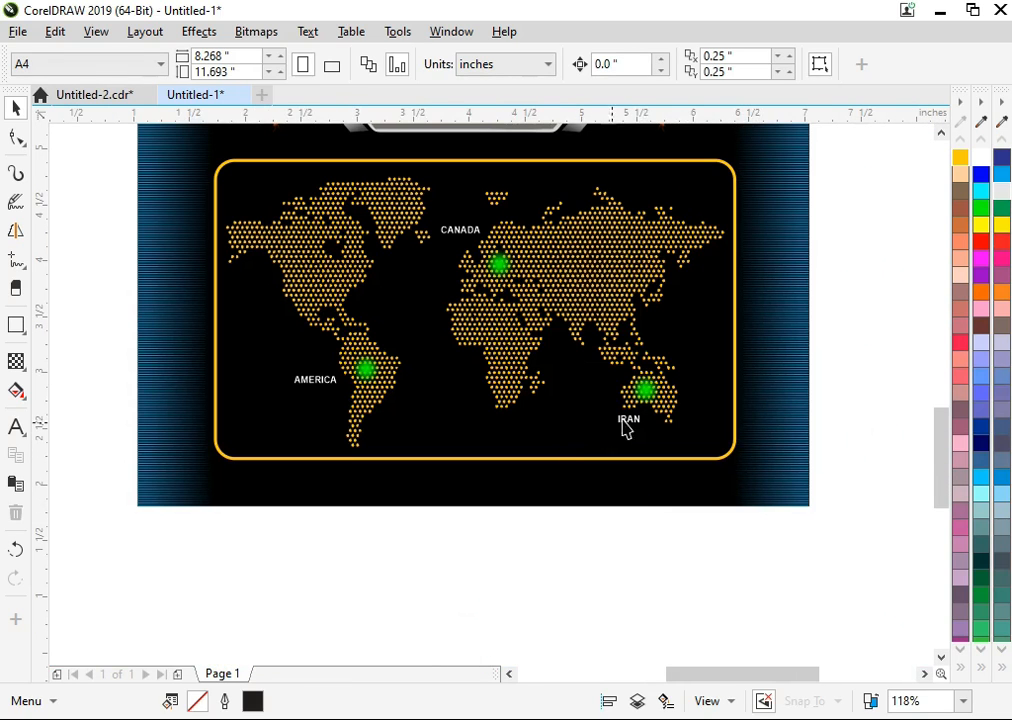
{"action": "left_click", "coordinate": [626, 422]}
{"action": "left_click_drag", "start_coordinate": [626, 422], "coordinate": [692, 393]}
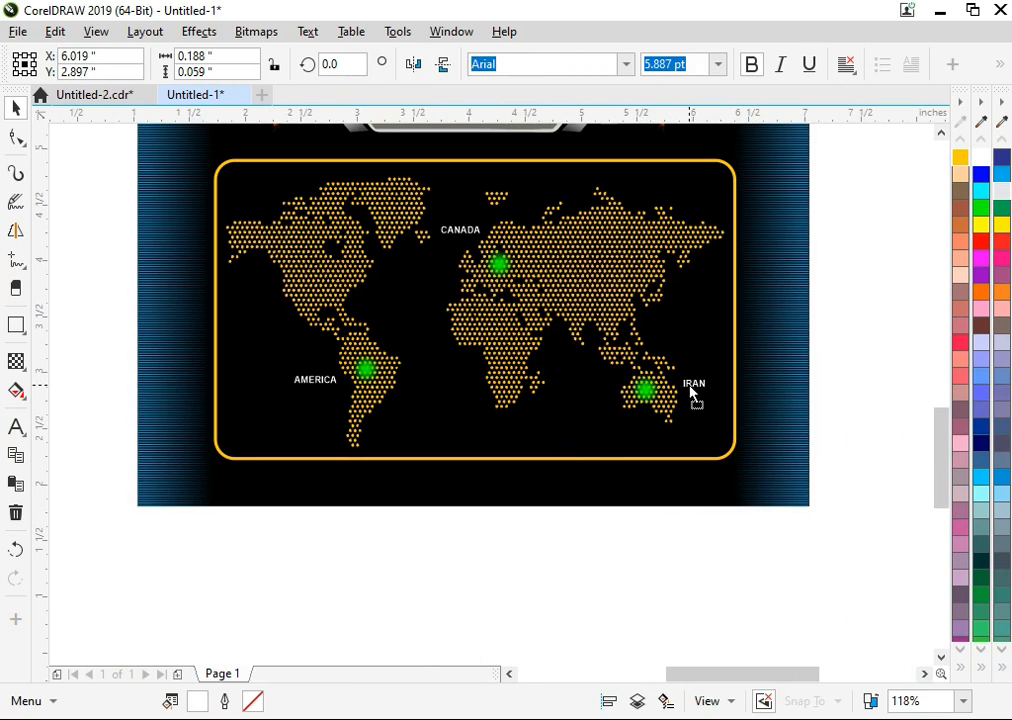
{"action": "left_click", "coordinate": [667, 538]}
Copy the CANADA label into the frame's upper-right corner and change the copy's text to KH Graphics.
{"action": "key", "text": "F2"}
{"action": "left_click_drag", "start_coordinate": [263, 196], "coordinate": [795, 488]}
{"action": "left_click_drag", "start_coordinate": [440, 267], "coordinate": [734, 187]}
{"action": "key", "text": "ctrl+z"}
{"action": "left_click_drag", "start_coordinate": [453, 258], "coordinate": [768, 199]}
{"action": "right_click", "coordinate": [768, 199]}
{"action": "double_click", "coordinate": [768, 197]}
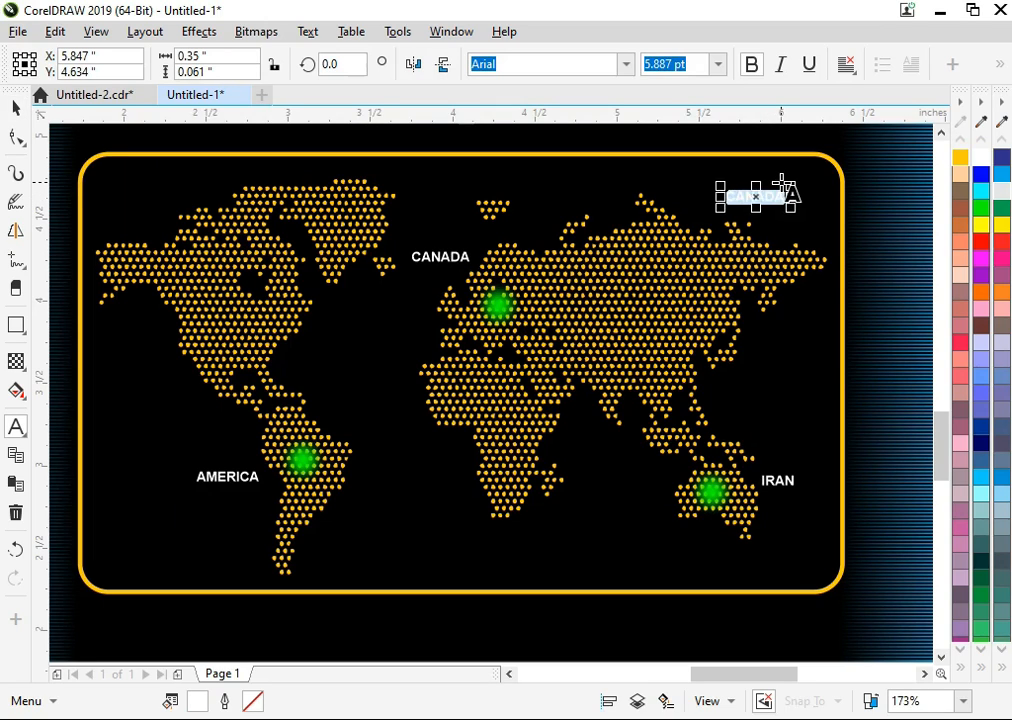
{"action": "type", "text": "KH Graphics"}
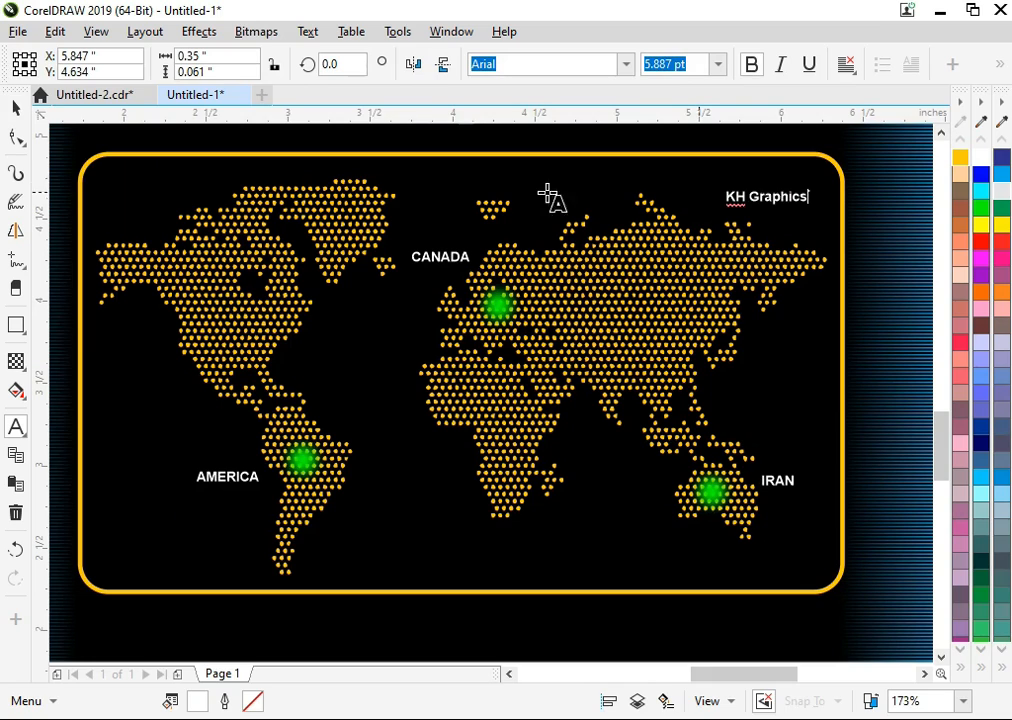
{"action": "key", "text": "Escape"}
{"action": "key", "text": "space"}
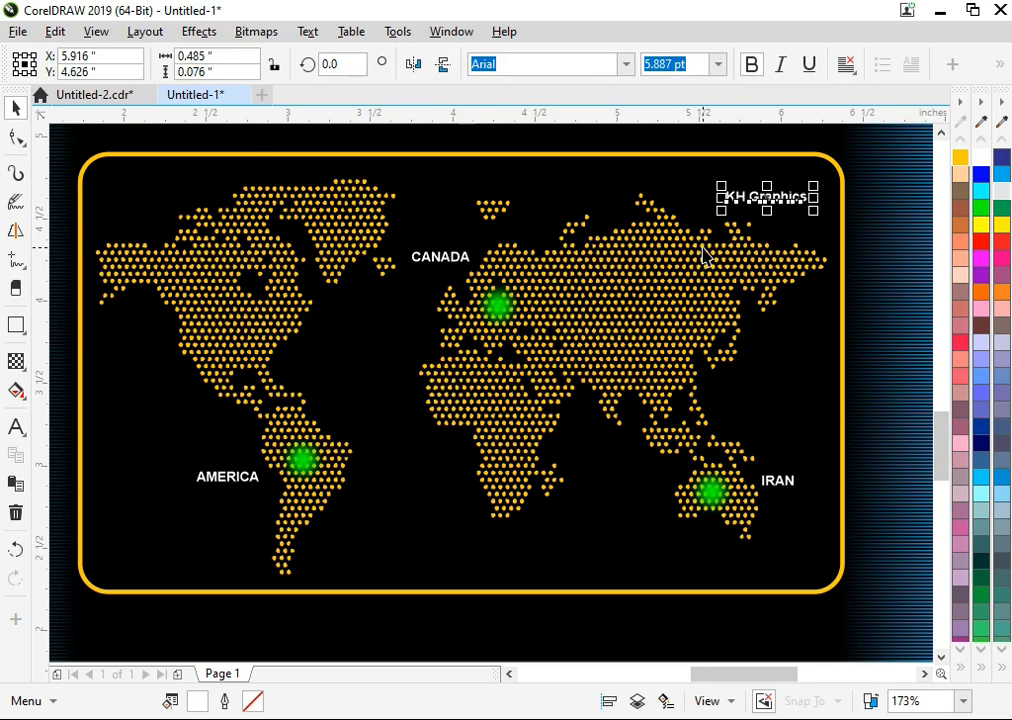
Apply a uniform transparency of 70 to the KH Graphics text.
{"action": "left_click", "coordinate": [16, 361]}
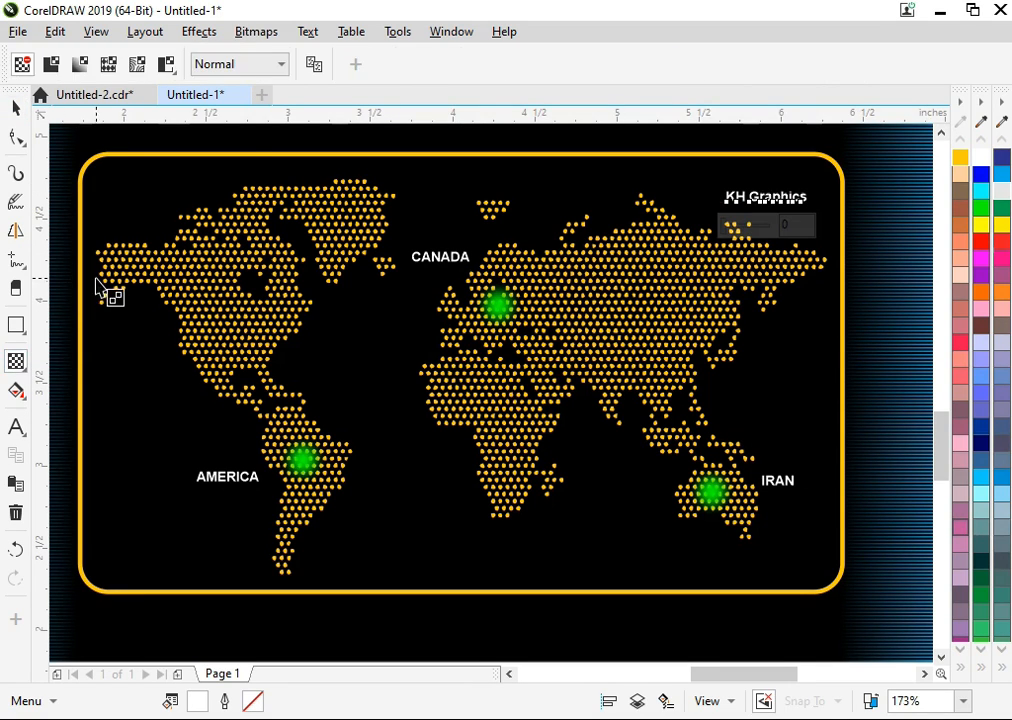
{"action": "left_click", "coordinate": [51, 64]}
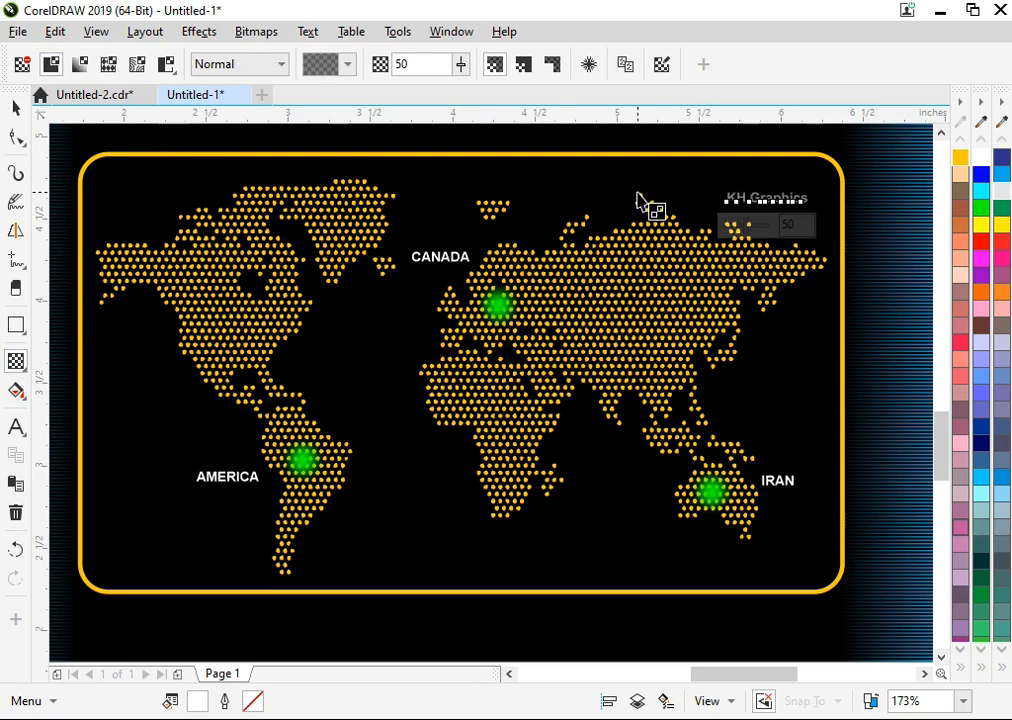
{"action": "key", "text": "Return"}
{"action": "key", "text": "space"}
{"action": "key", "text": "space"}
{"action": "type", "text": "70"}
{"action": "key", "text": "Return"}
{"action": "key", "text": "space"}
Copy the faded KH Graphics text to empty spots above CANADA, west of Africa, along the frame's lower part and west of South America.
{"action": "left_click_drag", "start_coordinate": [768, 200], "coordinate": [446, 186]}
{"action": "right_click", "coordinate": [446, 186]}
{"action": "left_click_drag", "start_coordinate": [446, 184], "coordinate": [374, 410]}
{"action": "right_click", "coordinate": [374, 410]}
{"action": "left_click_drag", "start_coordinate": [375, 408], "coordinate": [621, 557]}
{"action": "right_click", "coordinate": [621, 557]}
{"action": "left_click_drag", "start_coordinate": [621, 557], "coordinate": [152, 430]}
{"action": "right_click", "coordinate": [152, 430]}
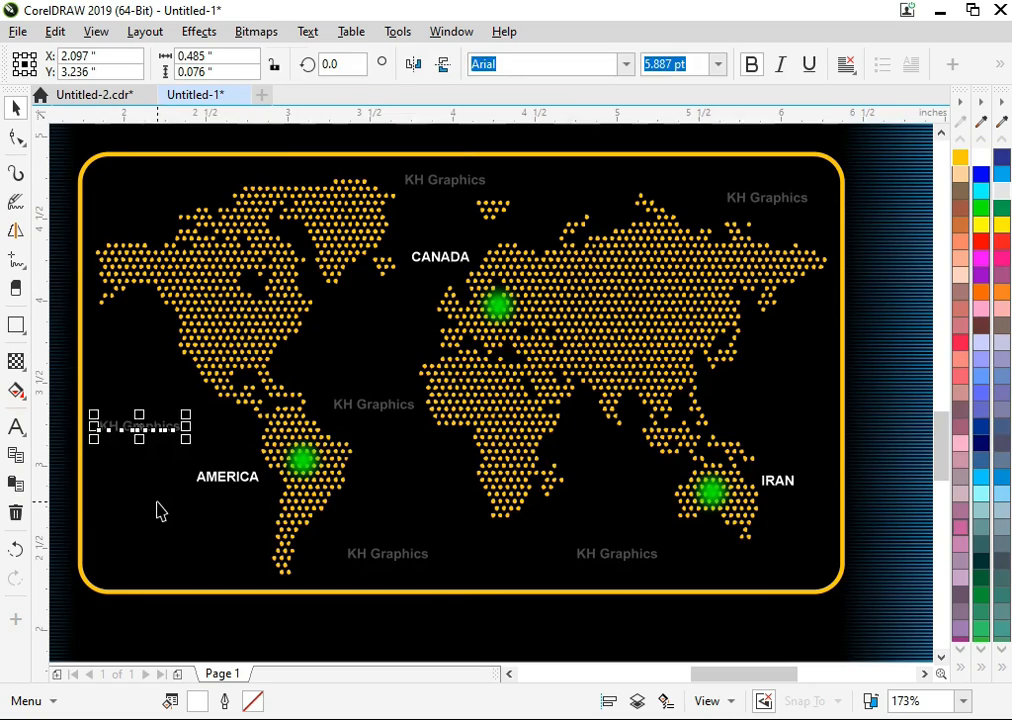
{"action": "left_click", "coordinate": [158, 500]}
Move the lower banner's yellow frame slightly up together with its map, markers, labels and KH Graphics texts.
{"action": "scroll", "coordinate": [171, 481], "scroll_direction": "down", "scroll_amount": 3}
{"action": "key", "text": "F4"}
{"action": "left_click", "coordinate": [541, 562]}
{"action": "key", "text": "F2"}
{"action": "left_click_drag", "start_coordinate": [472, 384], "coordinate": [888, 651]}
{"action": "left_click_drag", "start_coordinate": [145, 276], "coordinate": [906, 553]}
{"action": "left_click_drag", "start_coordinate": [140, 244], "coordinate": [916, 613]}
{"action": "left_click_drag", "start_coordinate": [790, 548], "coordinate": [785, 531]}
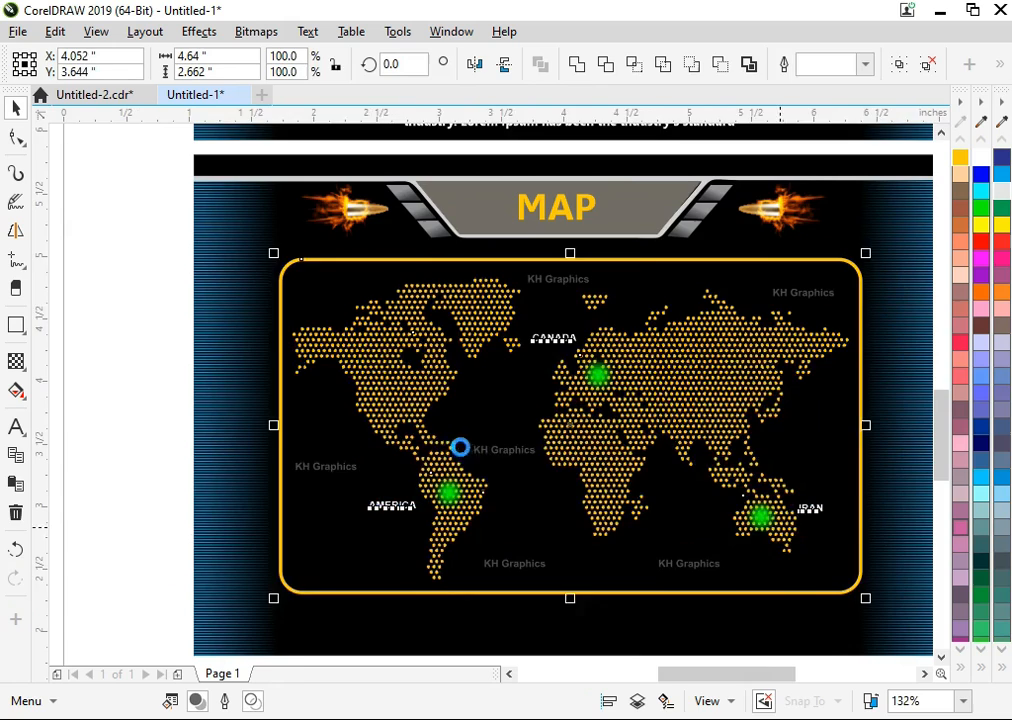
Place the two-line Lorem Ipsum caption below the lower banner's frame, centre it horizontally on the background and raise it slightly.
{"action": "key", "text": "F4"}
{"action": "left_click", "coordinate": [210, 460]}
{"action": "left_click", "coordinate": [211, 609]}
{"action": "left_click_drag", "start_coordinate": [211, 609], "coordinate": [689, 630]}
{"action": "left_click_drag", "start_coordinate": [606, 562], "coordinate": [854, 690]}
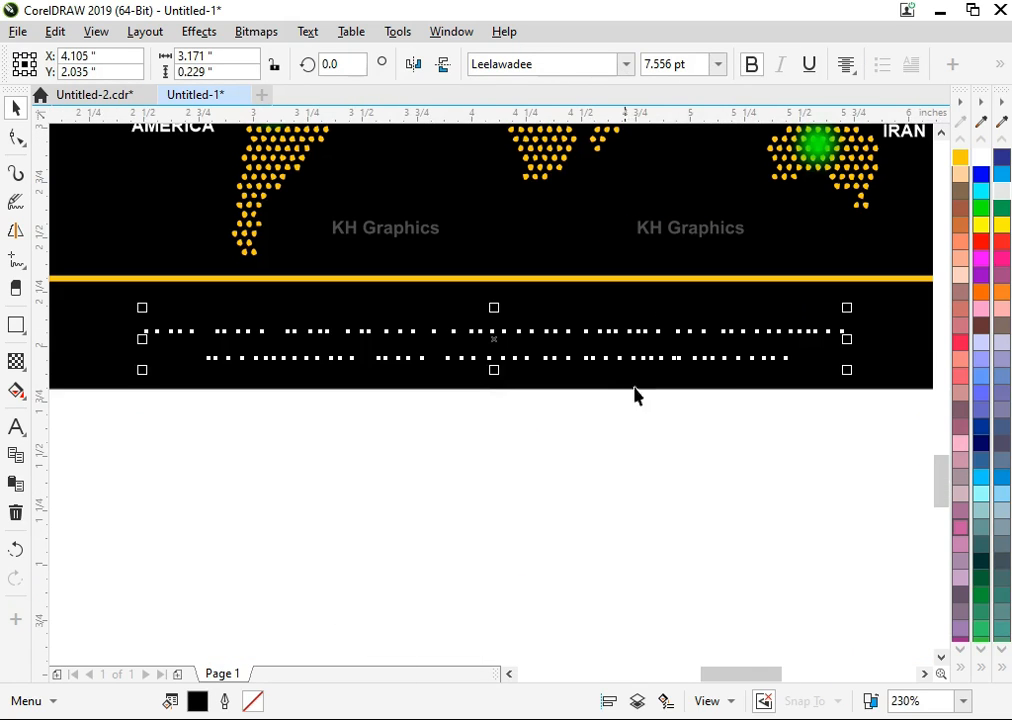
{"action": "left_click", "coordinate": [698, 384], "text": "shift"}
{"action": "key", "text": "c"}
{"action": "left_click", "coordinate": [588, 357]}
{"action": "left_click_drag", "start_coordinate": [588, 362], "coordinate": [586, 357]}
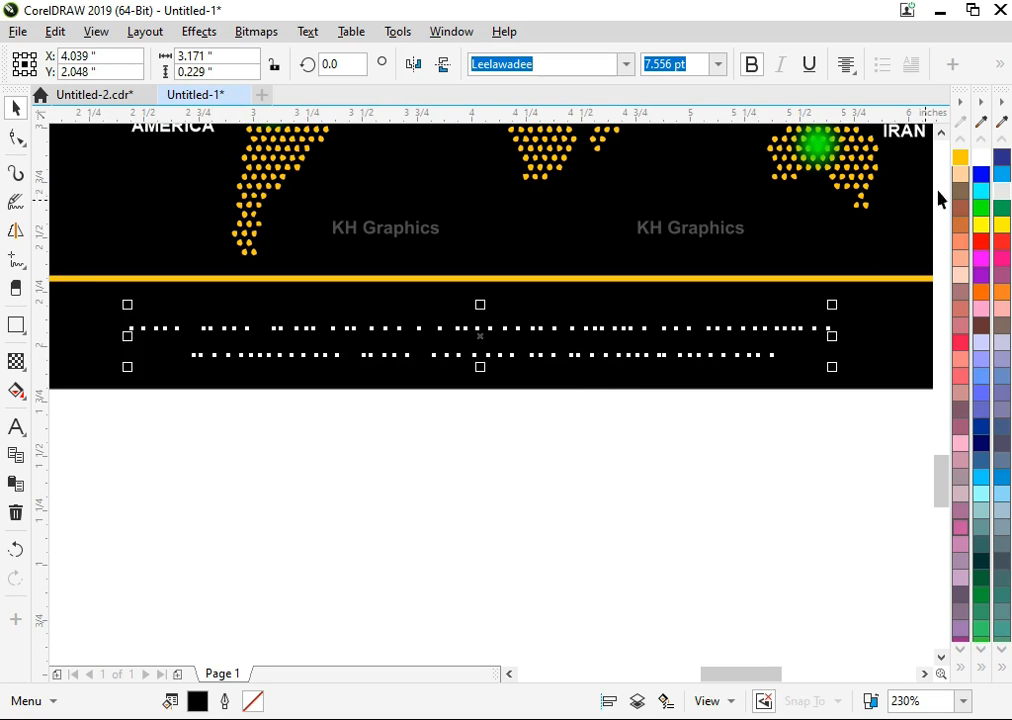
Fill the Lorem Ipsum caption with white and move it slightly closer to the yellow frame.
{"action": "left_click", "coordinate": [984, 158]}
{"action": "left_click", "coordinate": [864, 345]}
{"action": "left_click", "coordinate": [836, 418]}
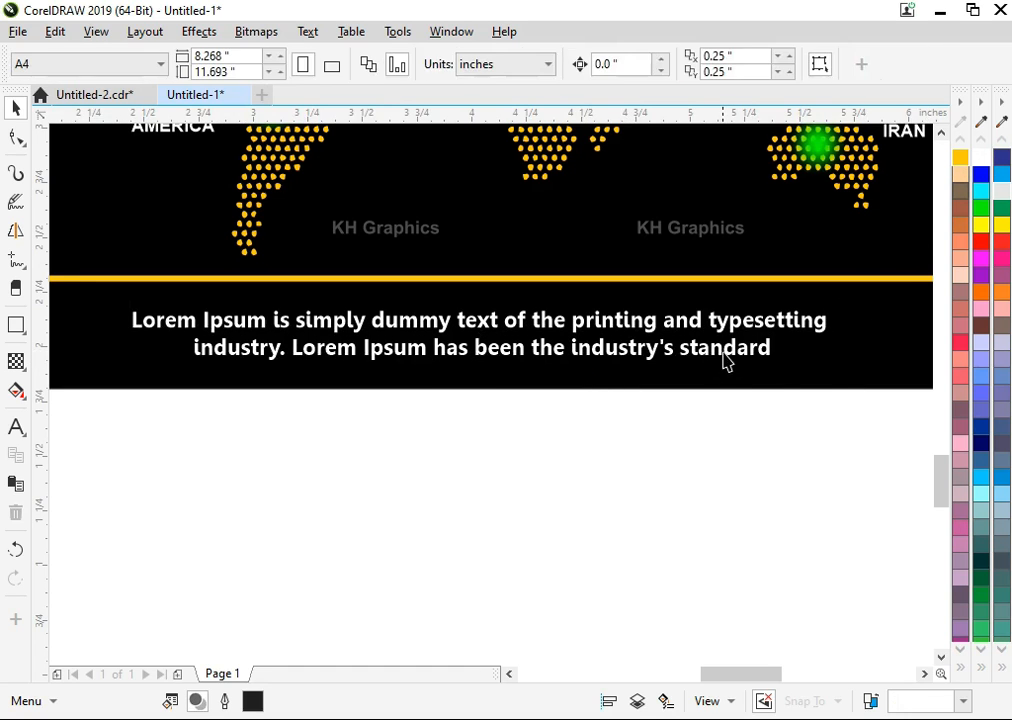
{"action": "left_click", "coordinate": [723, 354]}
{"action": "left_click_drag", "start_coordinate": [722, 355], "coordinate": [722, 351]}
{"action": "left_click", "coordinate": [720, 363], "text": "shift"}
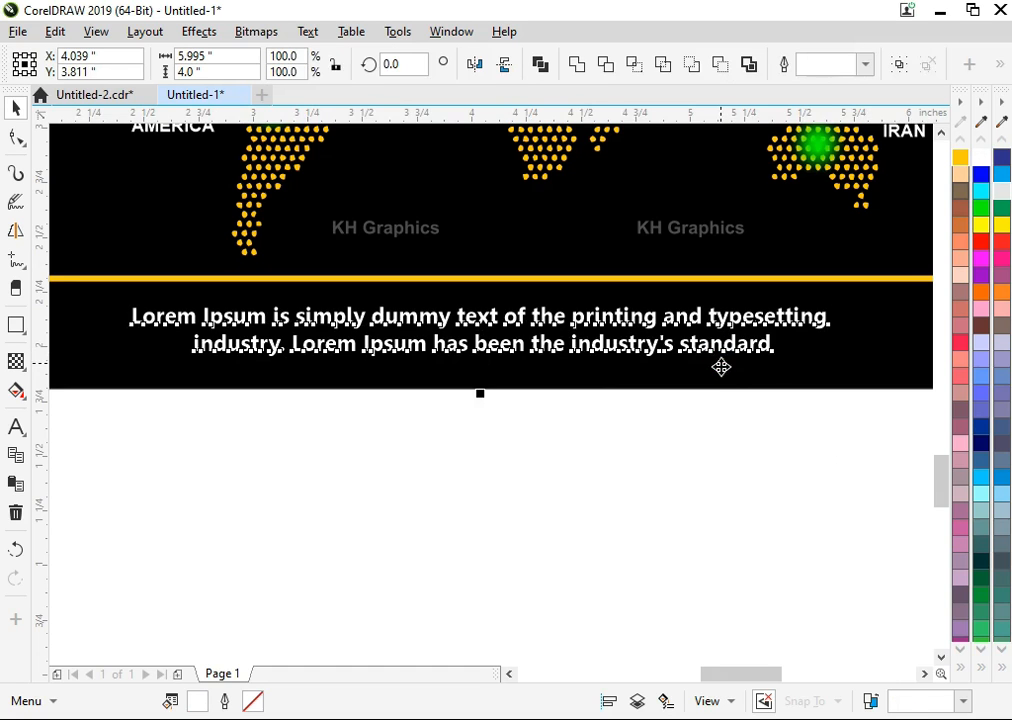
{"action": "left_click", "coordinate": [741, 449]}
{"action": "key", "text": "F4"}
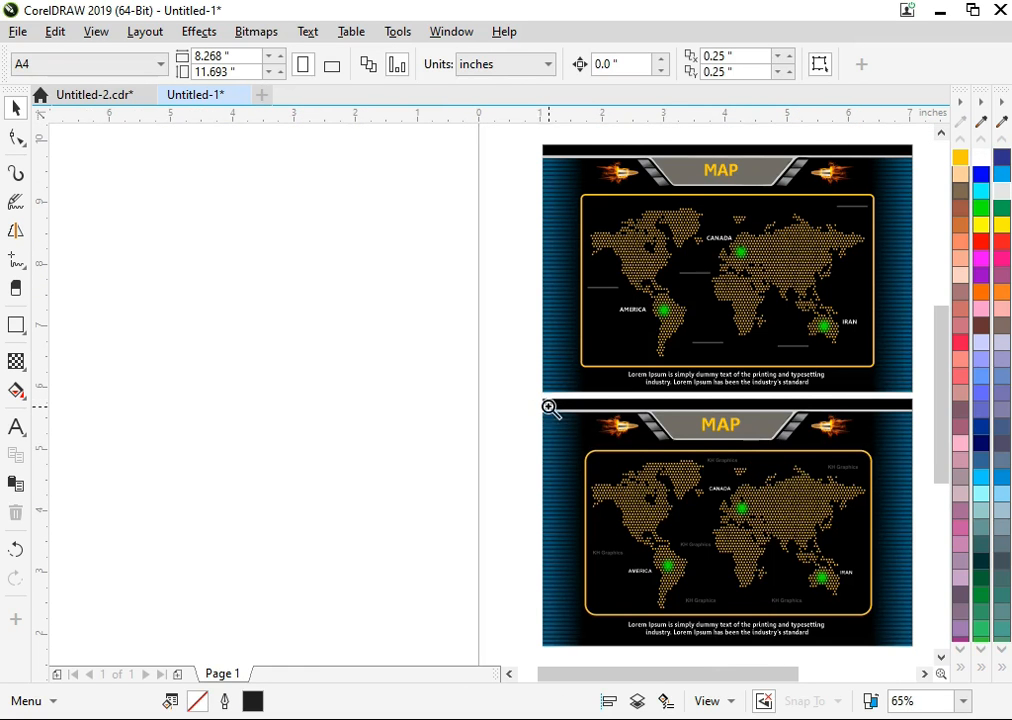
{"action": "left_click_drag", "start_coordinate": [737, 596], "coordinate": [892, 605]}
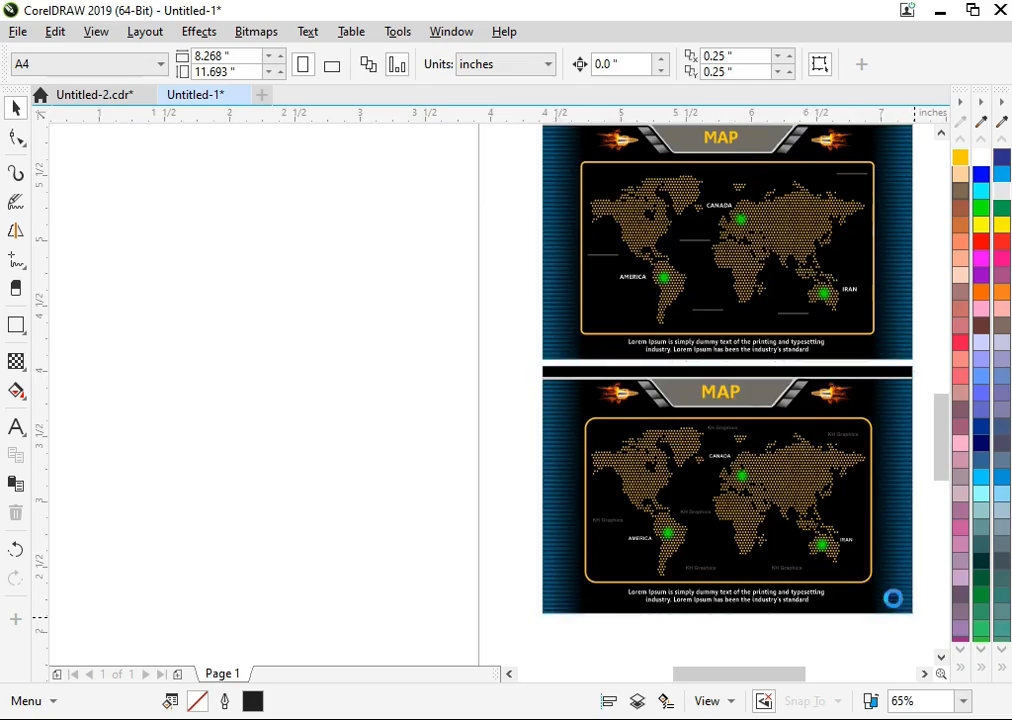